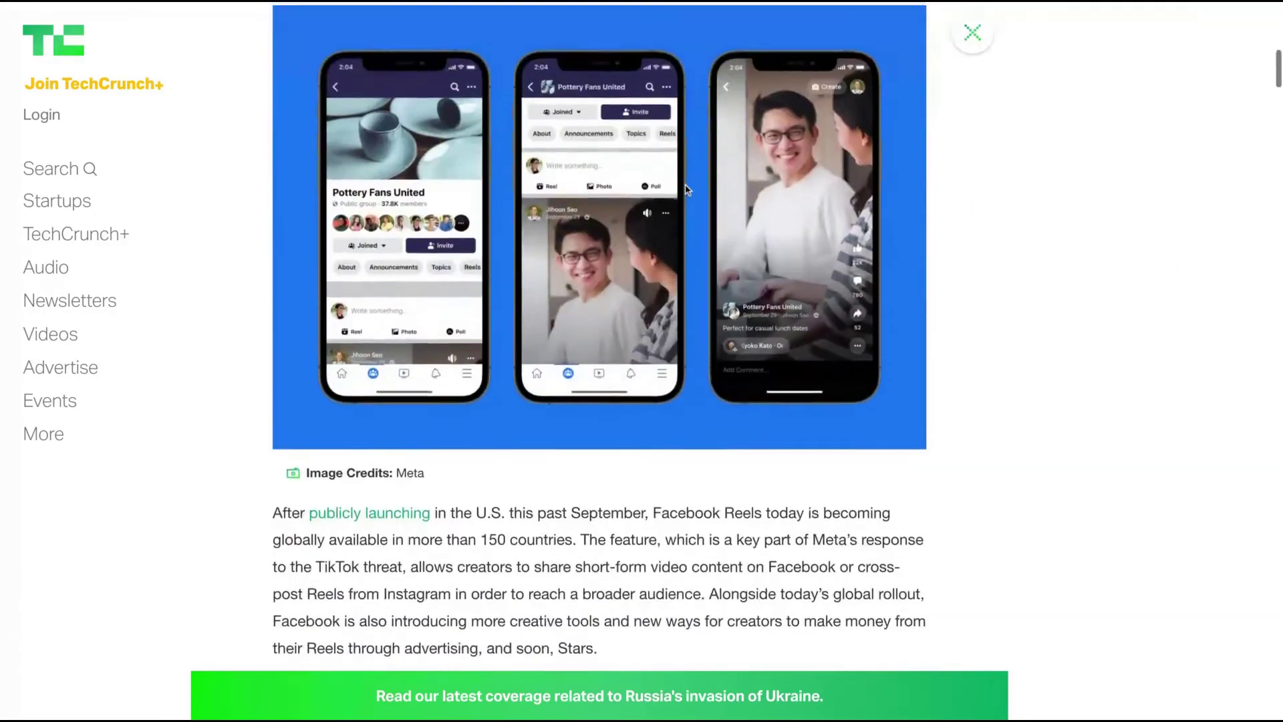
# Copy TechCrunch's opening Reels paragraph through the sentence ending 'into the mix.' and move to QuillBot.
pyautogui.scroll(5, 685, 183)
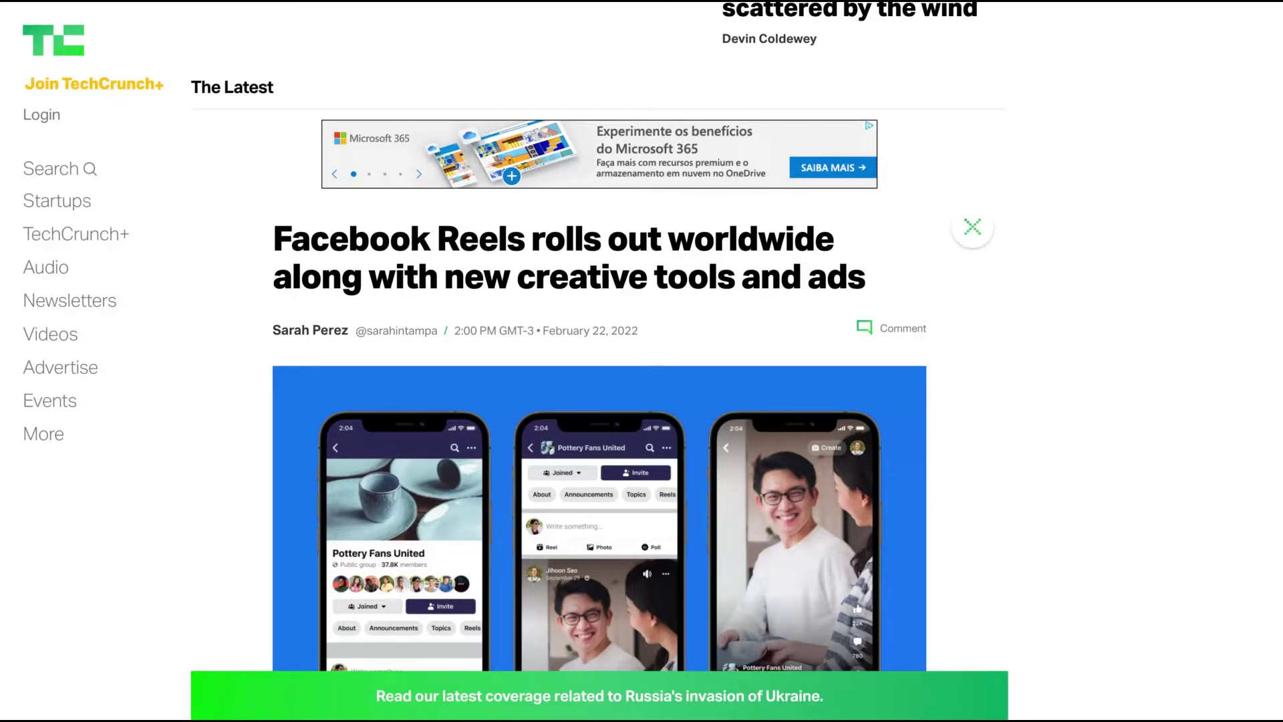
pyautogui.scroll(-1, 600, 401)
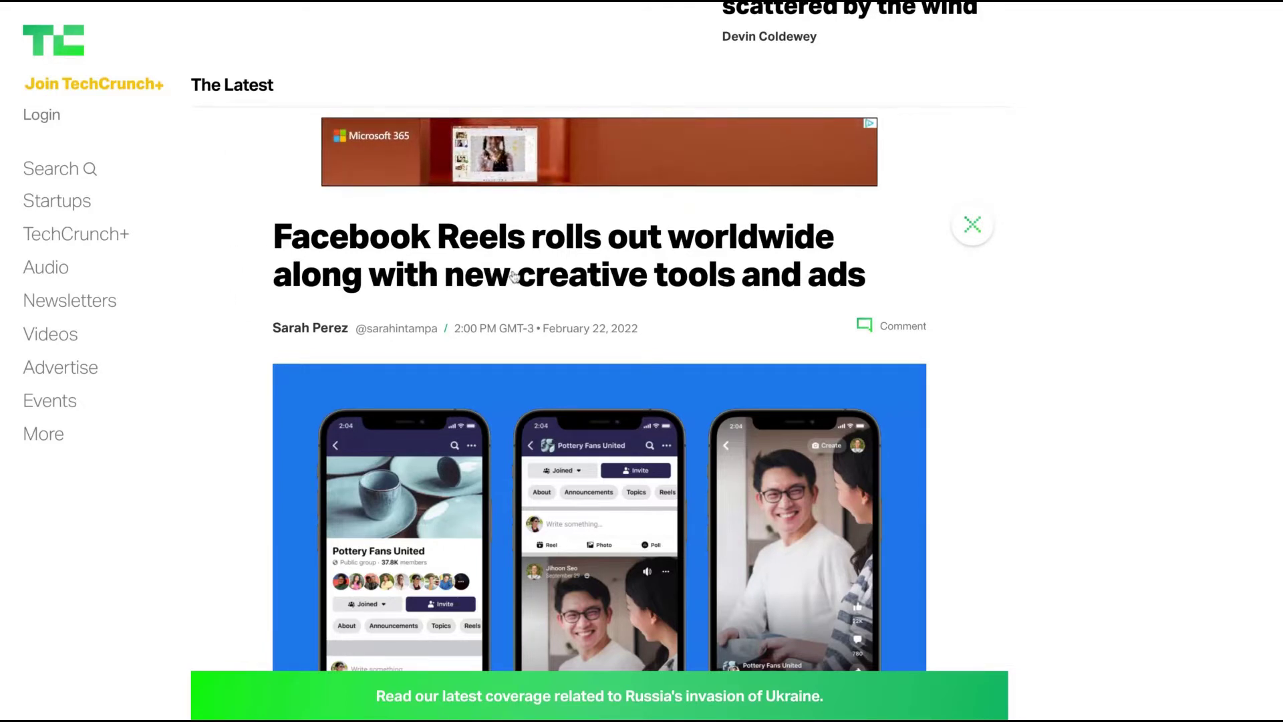
pyautogui.scroll(-1, 514, 277)
pyautogui.scroll(-8, 514, 276)
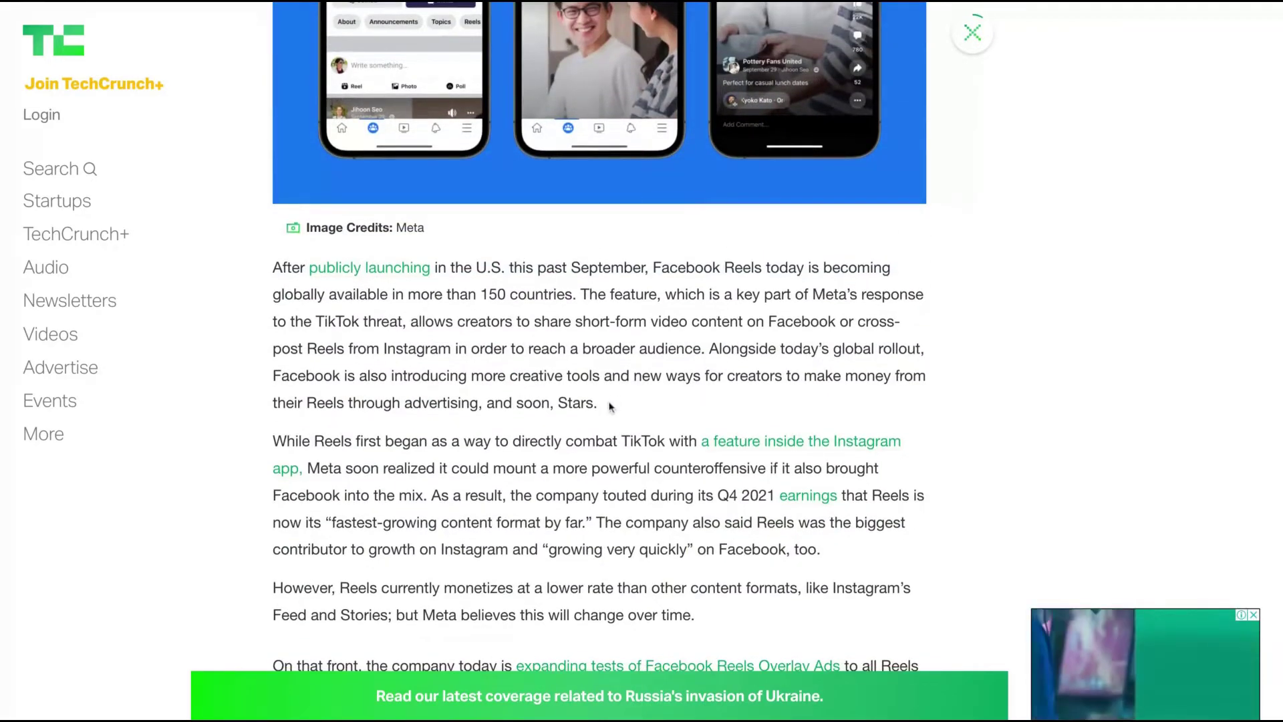
pyautogui.moveTo(605, 405); pyautogui.dragTo(314, 321)
pyautogui.tripleClick(610, 407)
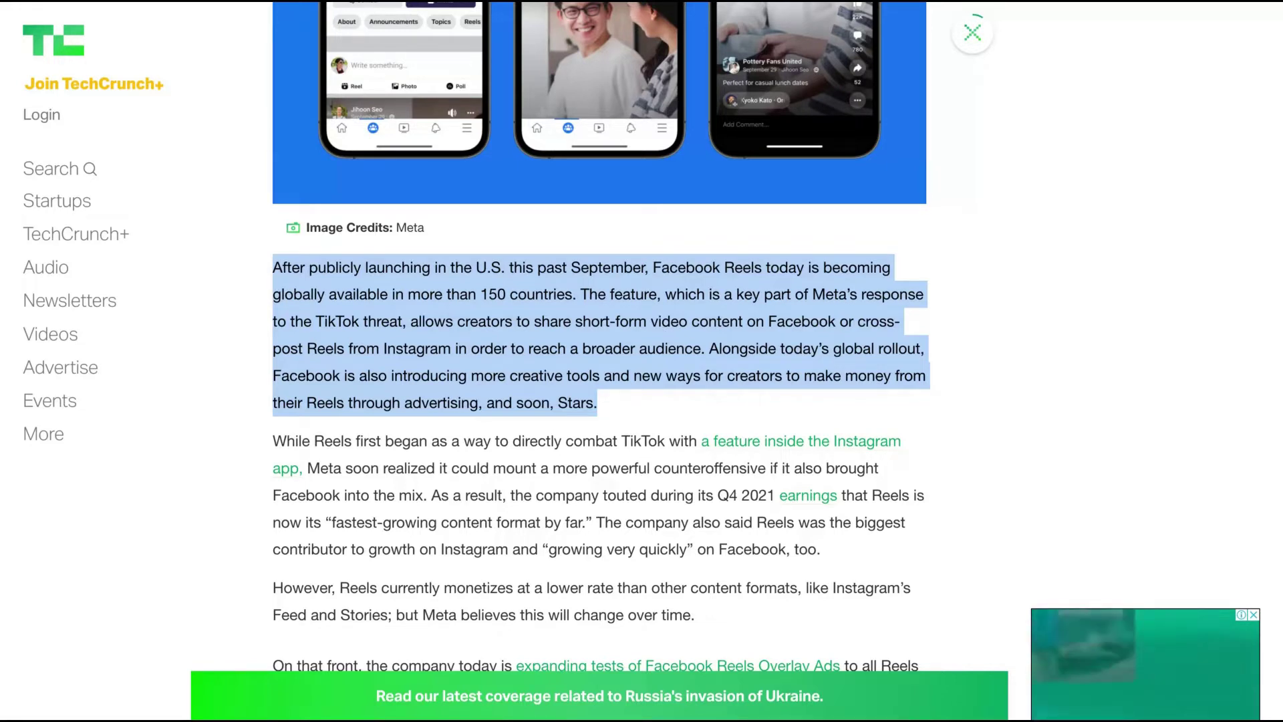
pyautogui.click(430, 498)
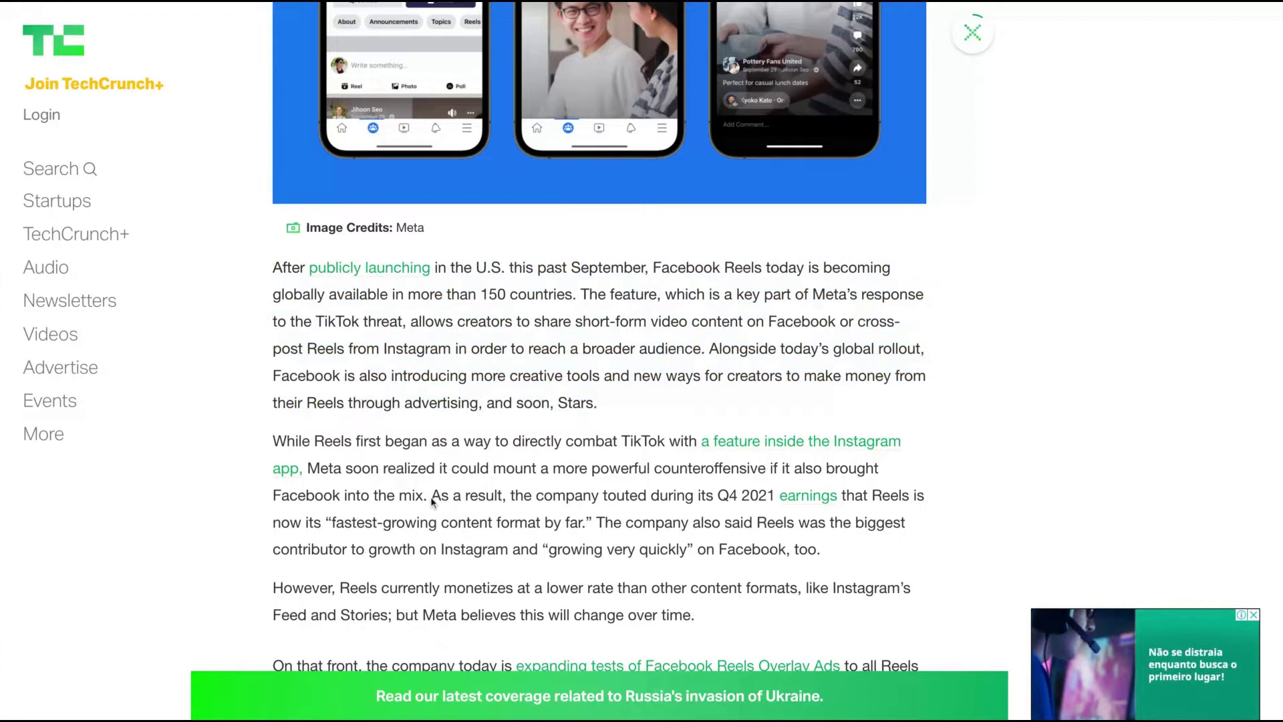
pyautogui.moveTo(431, 497); pyautogui.dragTo(274, 267)
pyautogui.hotkey('ctrl', 'c')
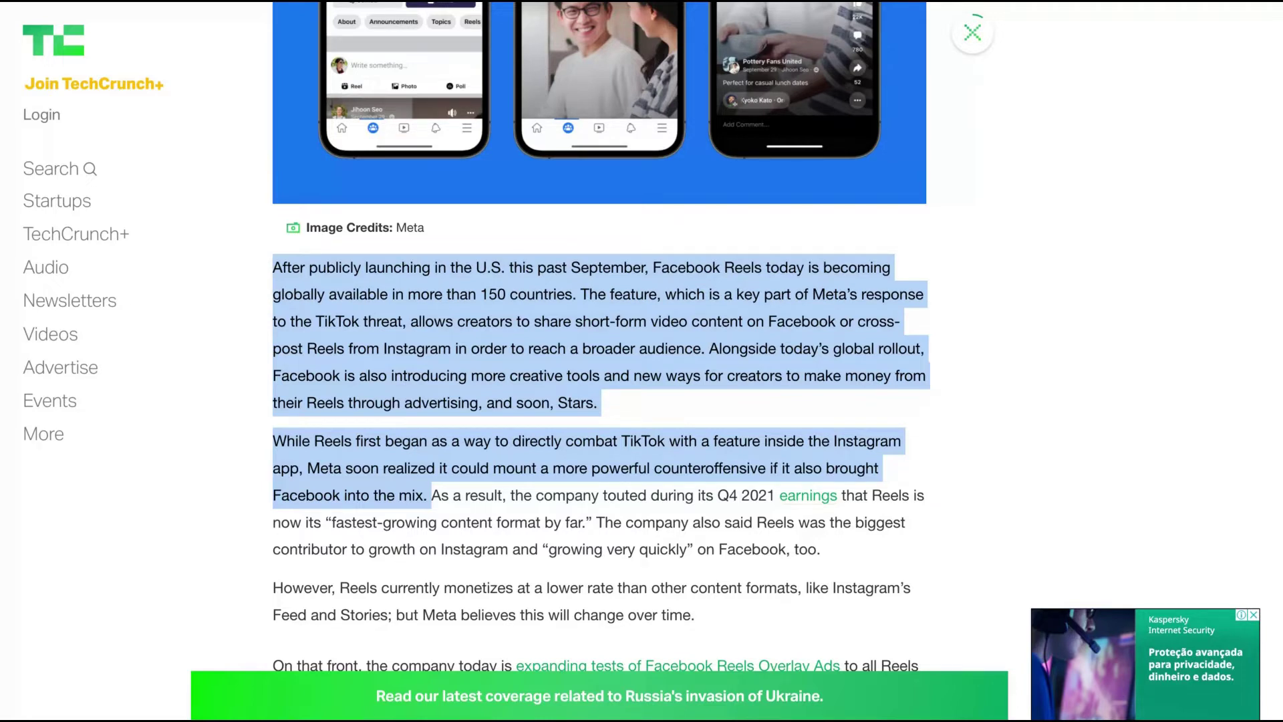
pyautogui.hotkey('ctrl', 'Tab')
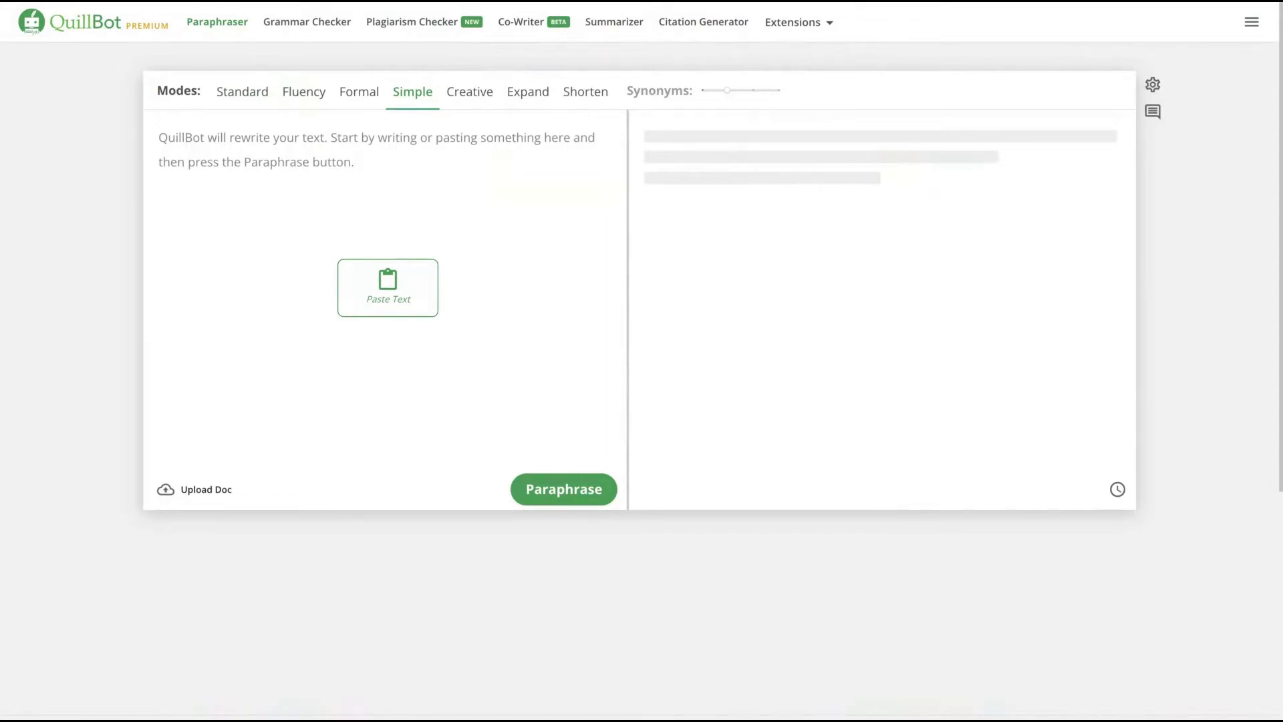
# Paste the 119-word excerpt, condense it to 82 words in Shorten mode, and copy the result.
pyautogui.click(348, 147)
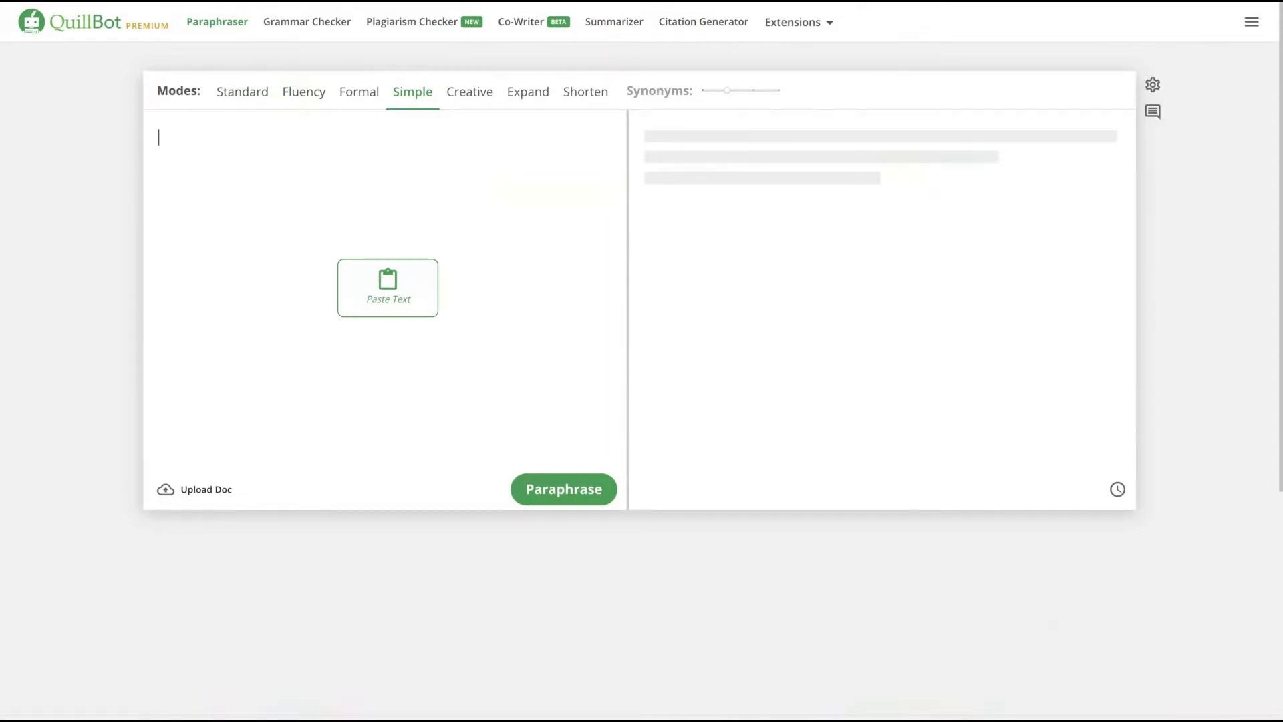
pyautogui.hotkey('ctrl', 'v')
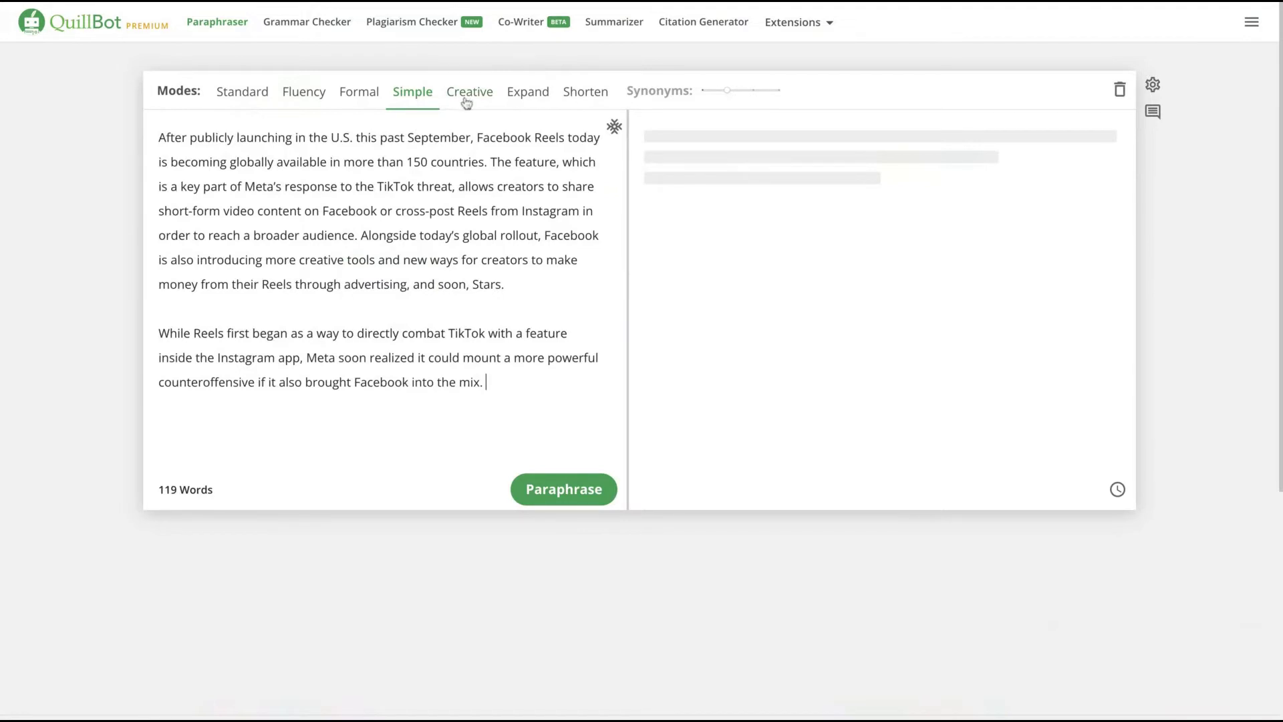
pyautogui.click(586, 99)
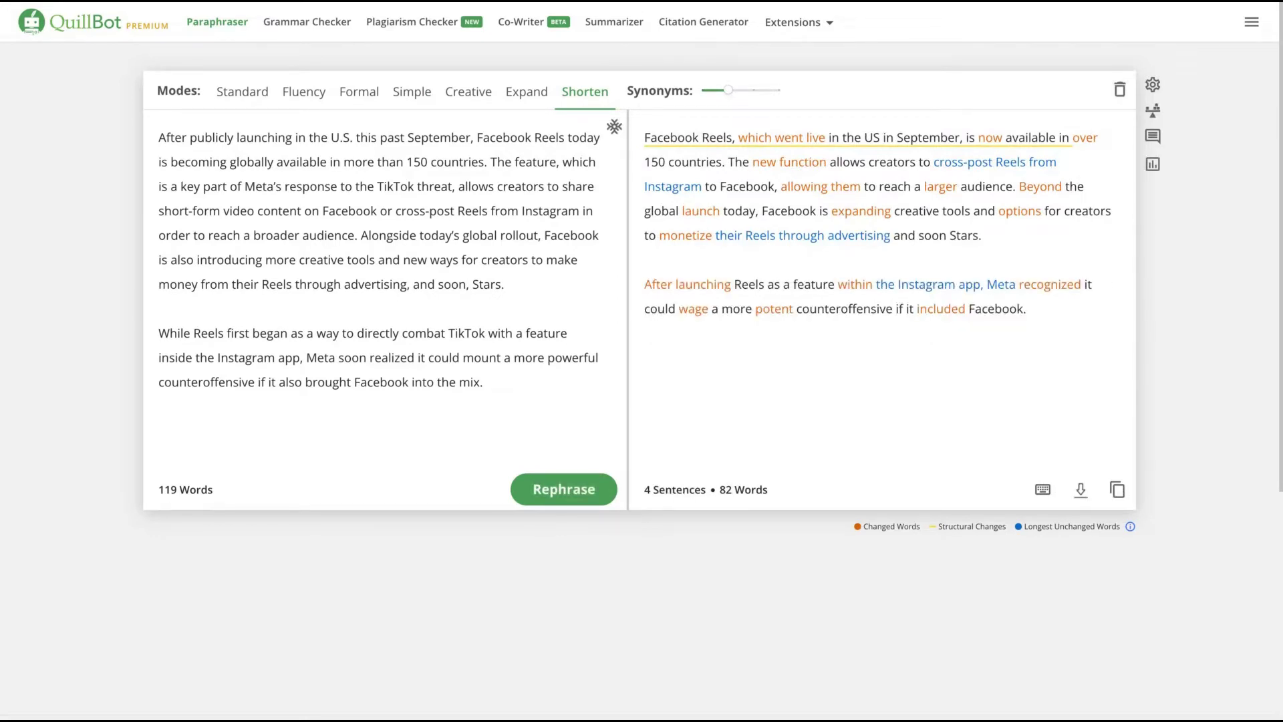
pyautogui.click(1113, 492)
# Paste the shortened Reels paraphrase into the Bramework article's Introduction.
pyautogui.click(1120, 491)
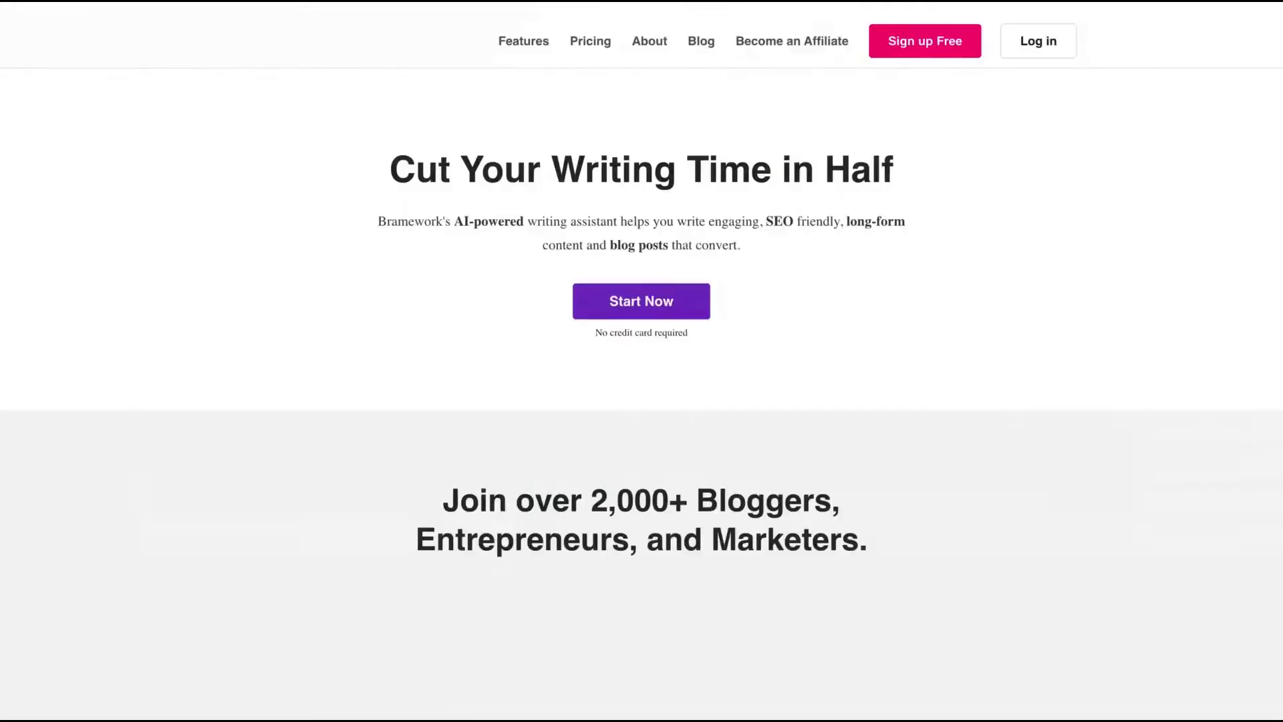
pyautogui.click(1039, 42)
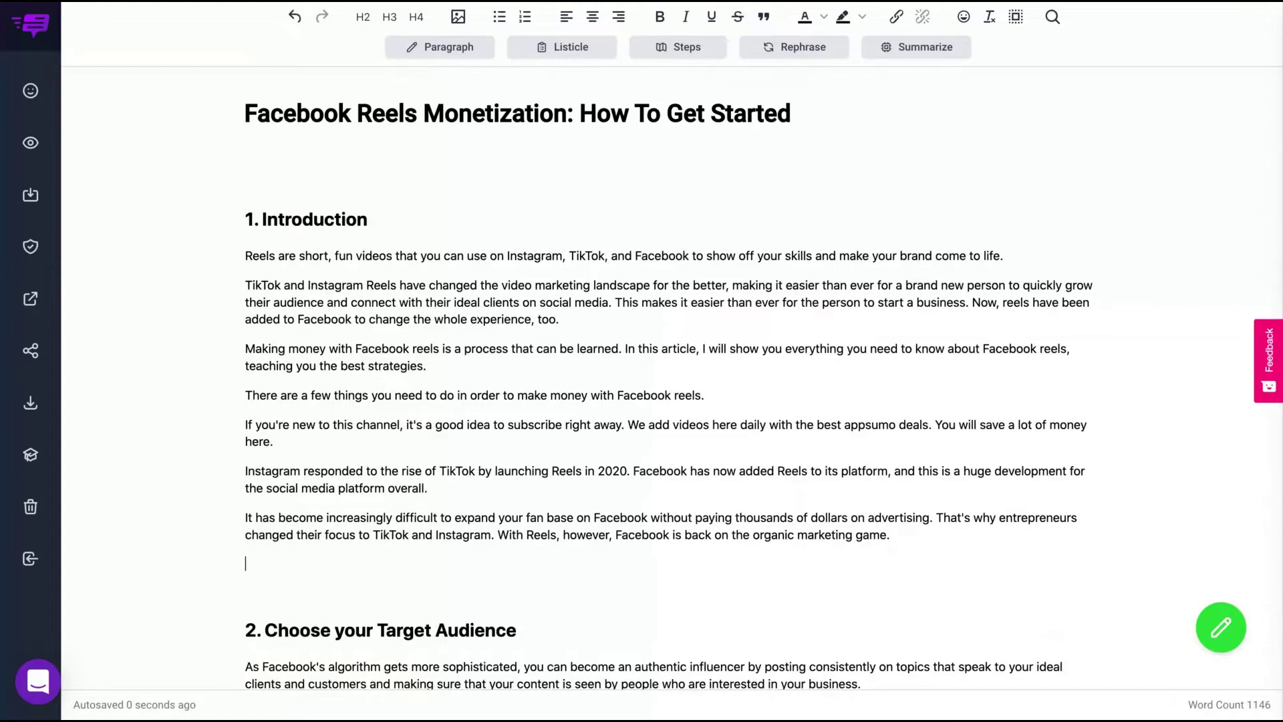
pyautogui.hotkey('ctrl', 'v')
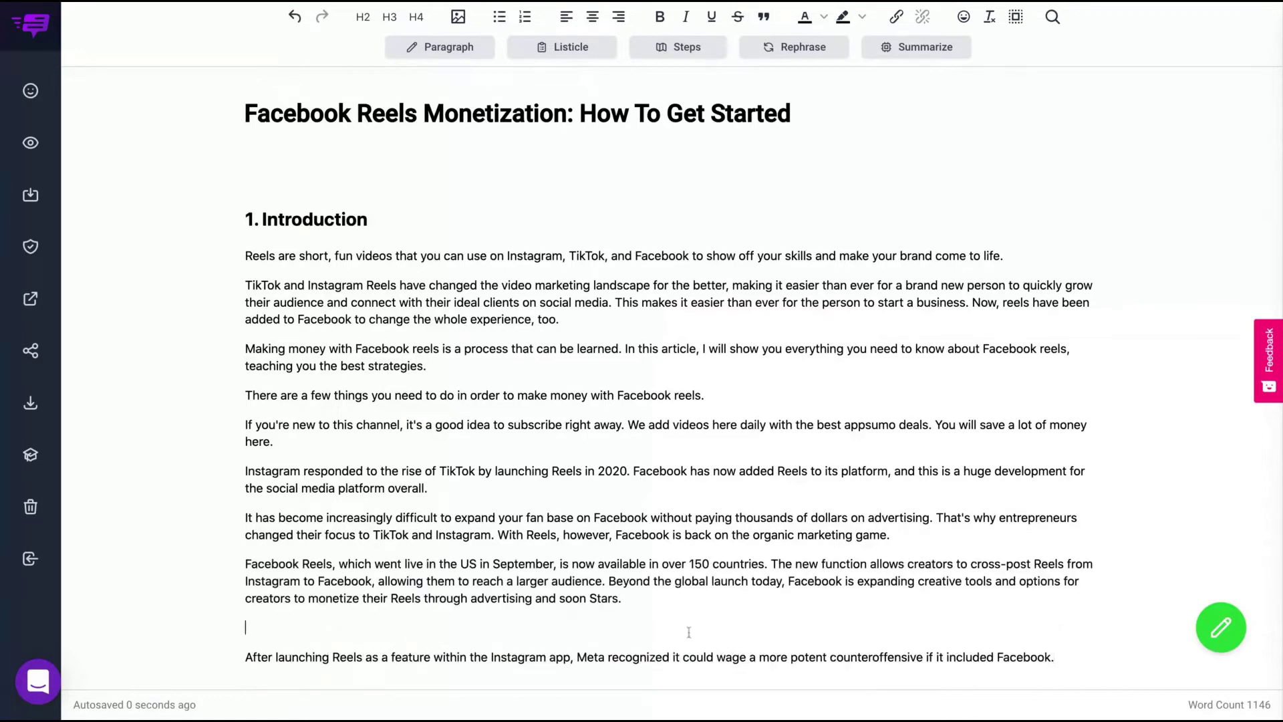
pyautogui.press('BackSpace')
# Delete the pasted 'After launching Reels' paragraph.
pyautogui.moveTo(1000, 627); pyautogui.dragTo(1078, 623)
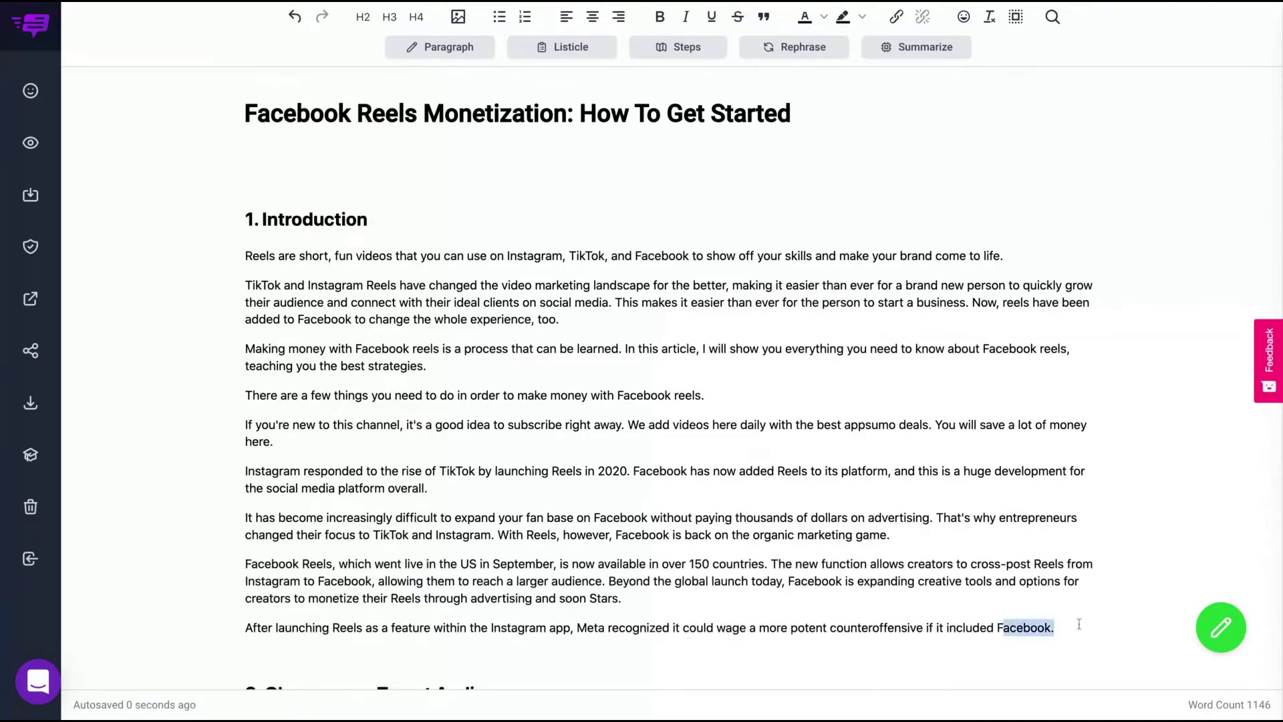
pyautogui.tripleClick(1079, 624)
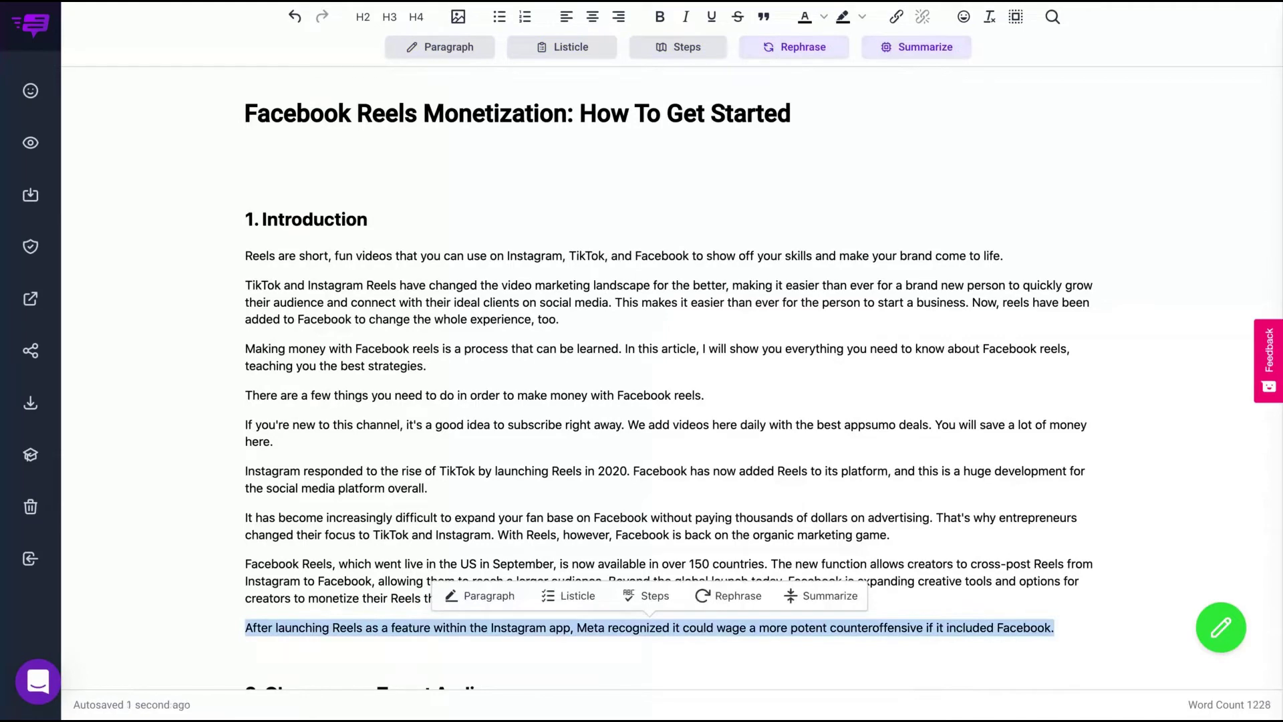
pyautogui.press('BackSpace')
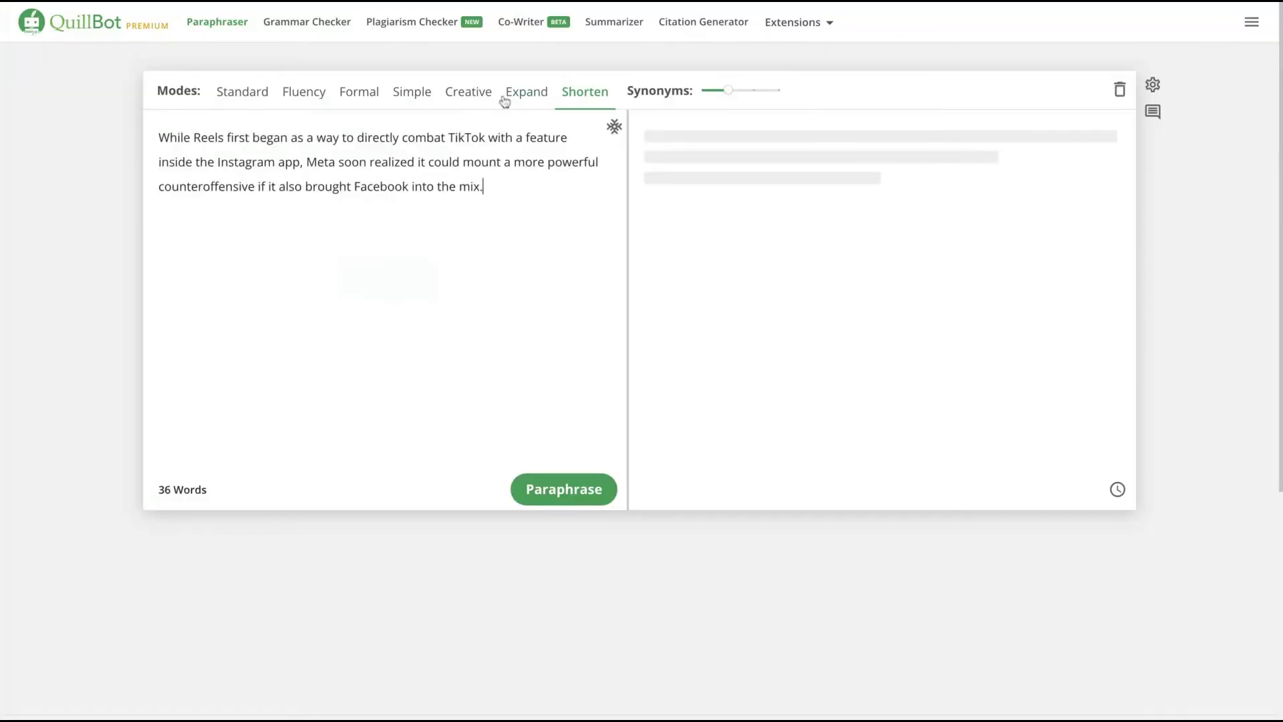
# Paraphrase the Meta counteroffensive sentence in Simple mode into 27 words and copy it.
pyautogui.click(419, 99)
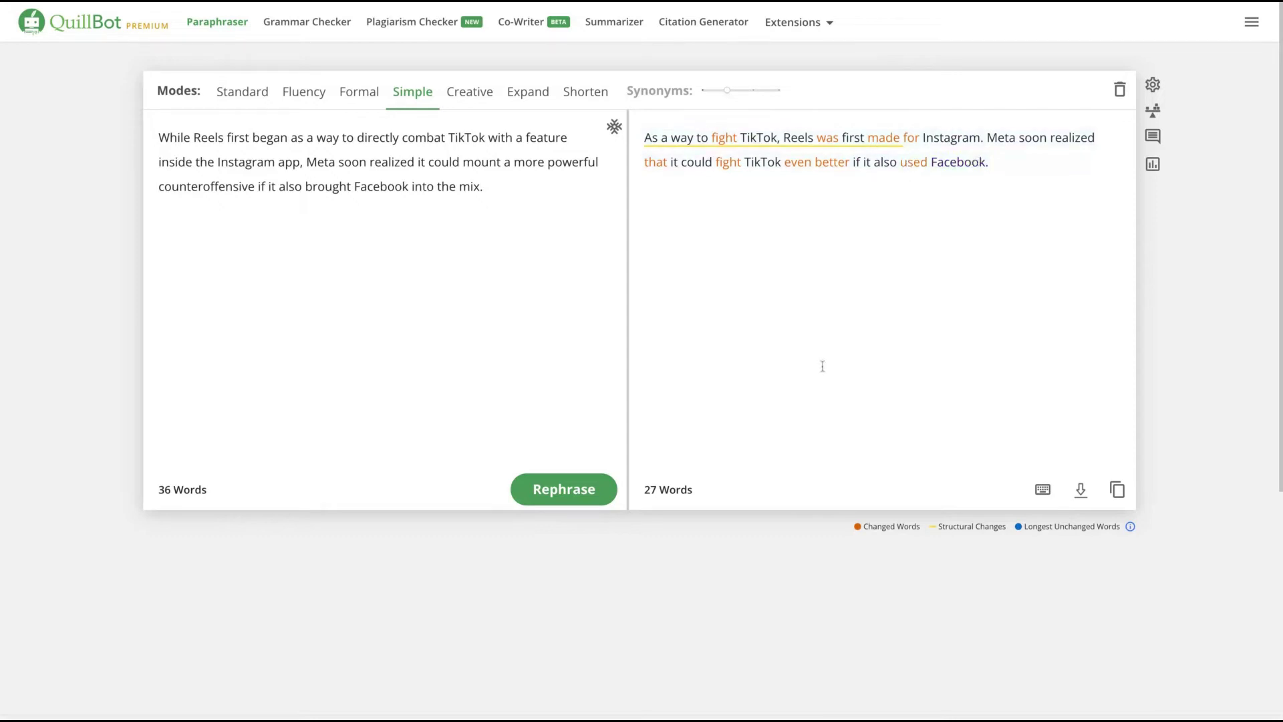
pyautogui.click(1114, 495)
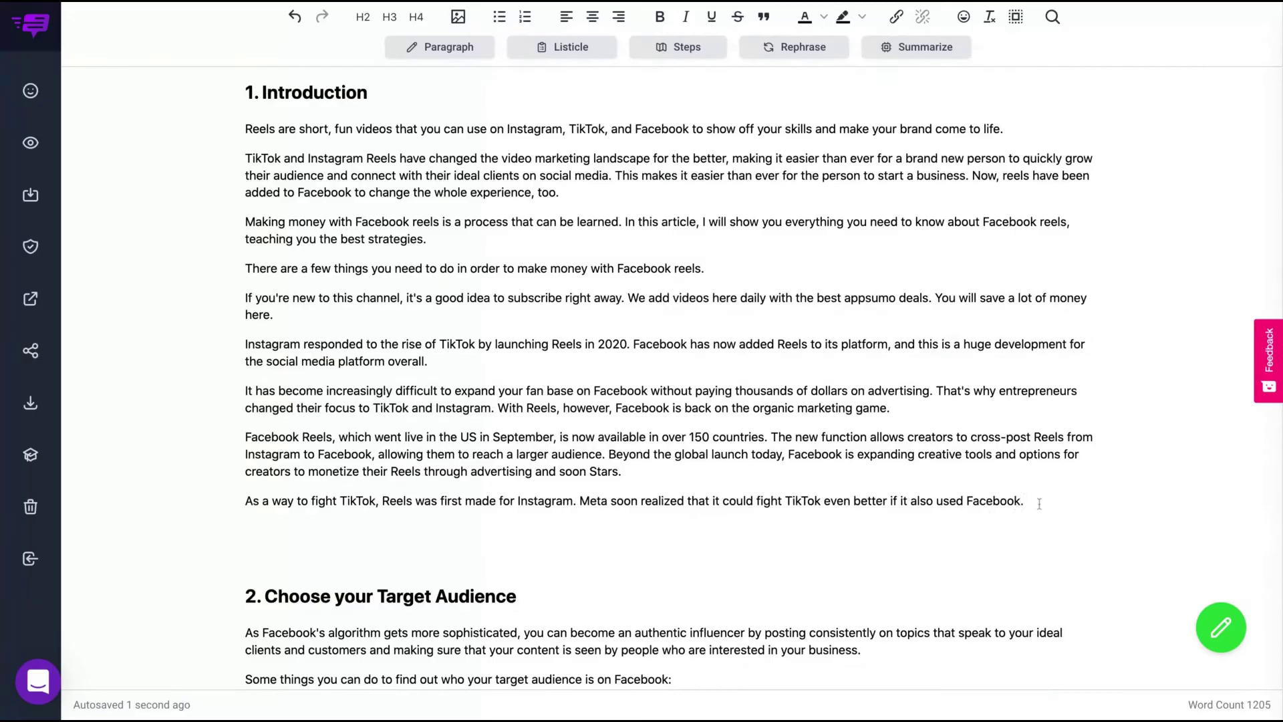
# Select the new Facebook Reels and TikTok paragraphs at the end of the Introduction.
pyautogui.moveTo(1040, 502); pyautogui.dragTo(244, 437)
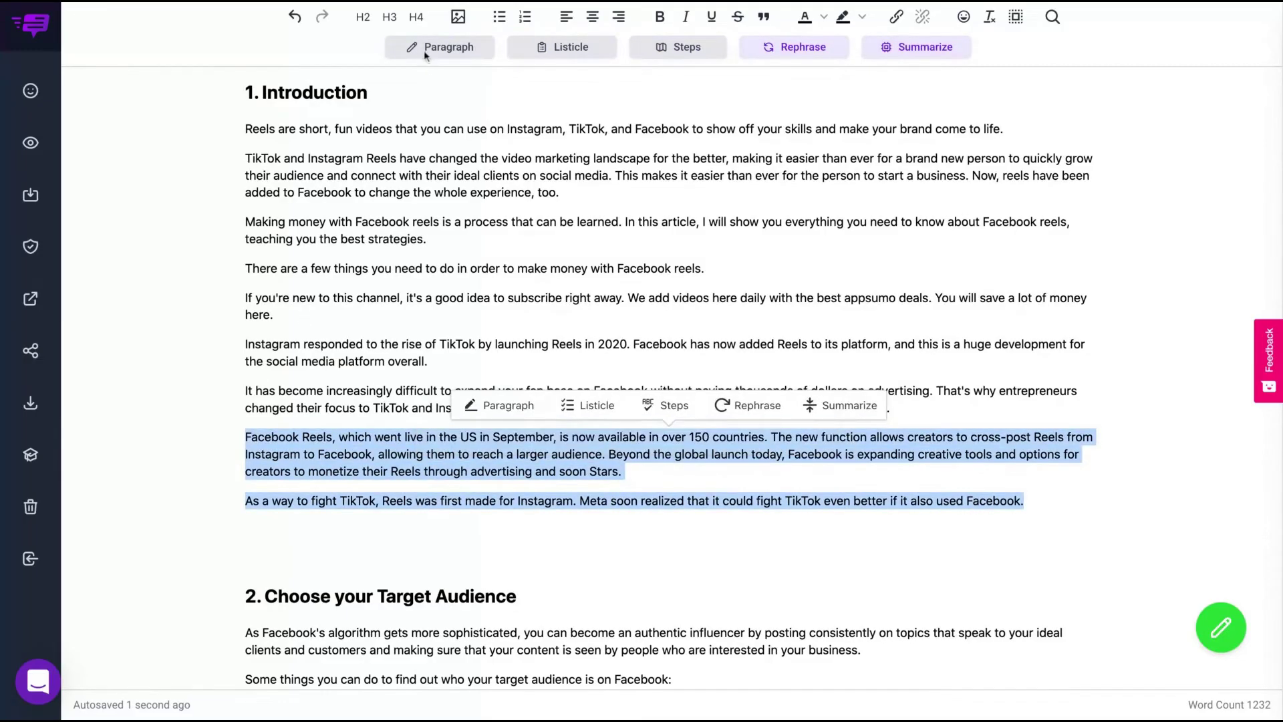
pyautogui.click(445, 3)
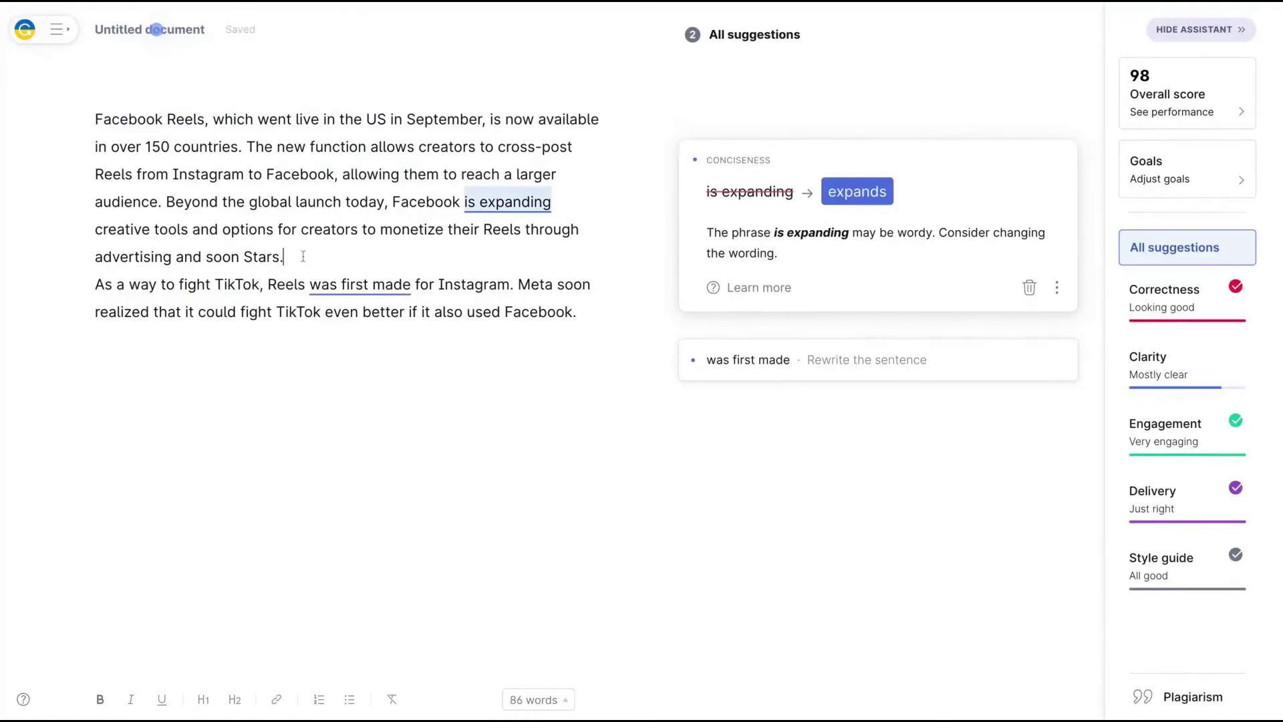
# Accept Grammarly's 'expands' fix and rewrite the passive phrase as 'Instagram created Reels'.
pyautogui.press('Return')
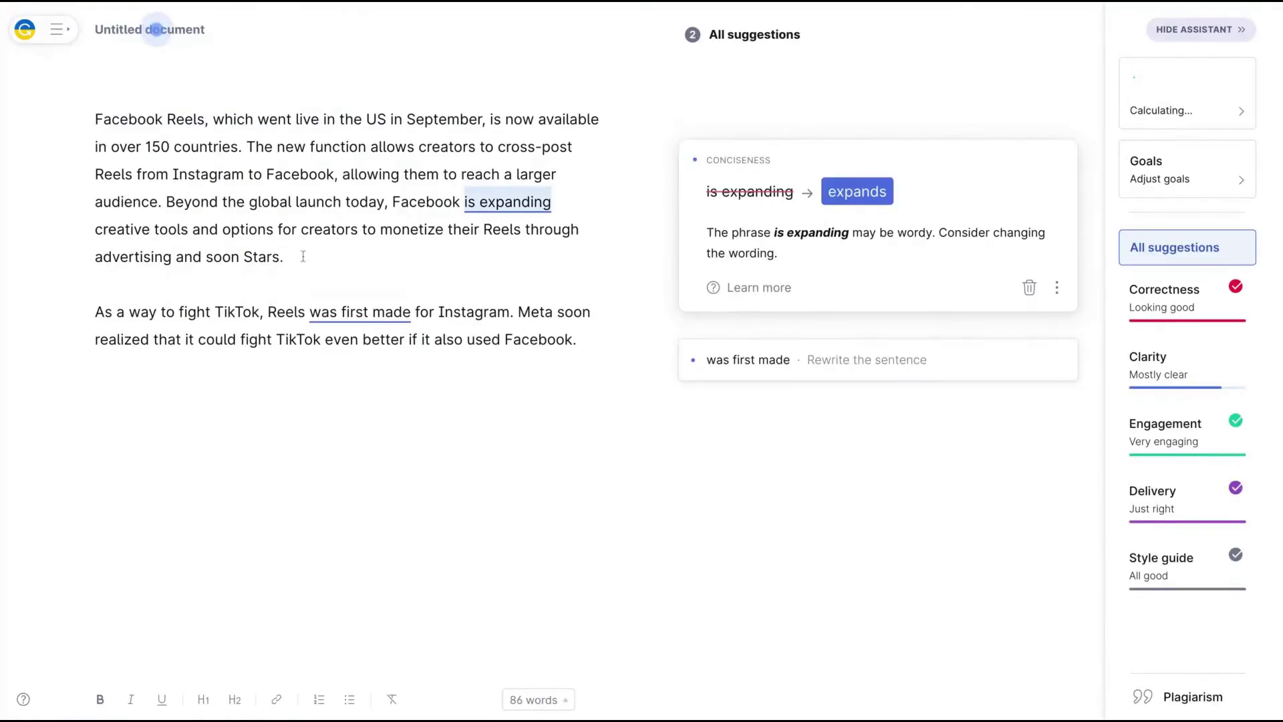
pyautogui.click(856, 191)
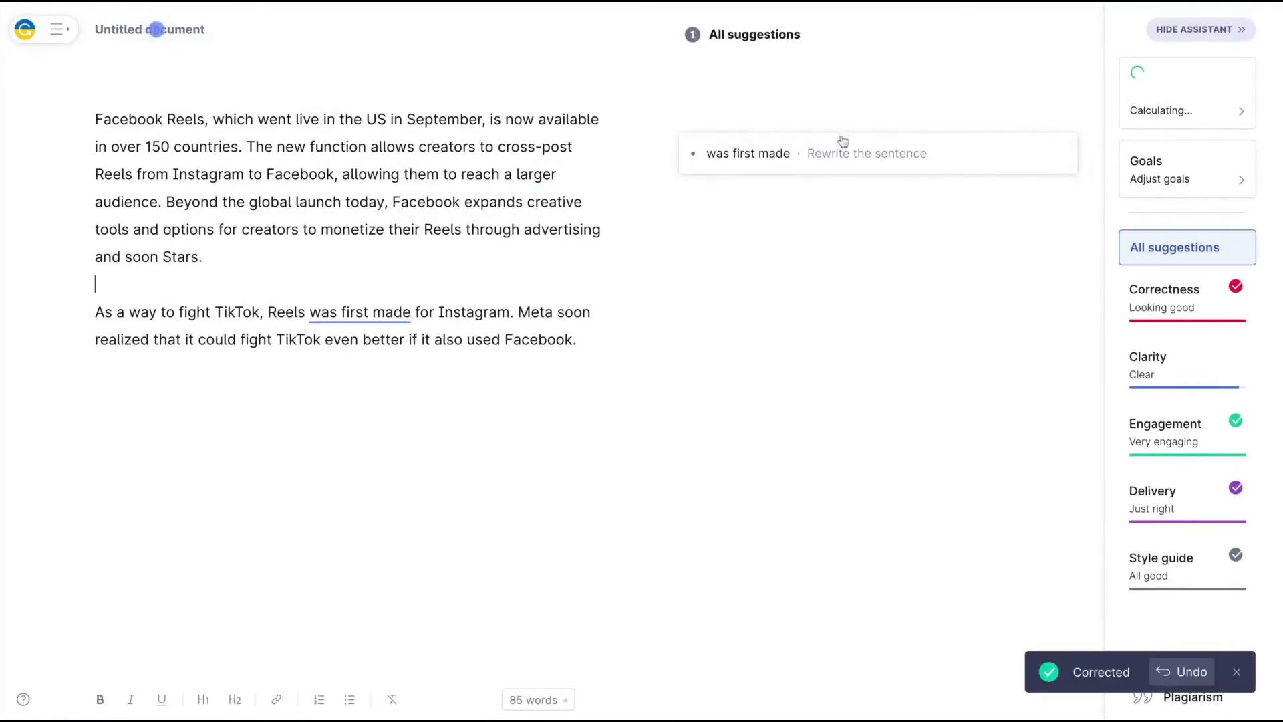
pyautogui.click(399, 310)
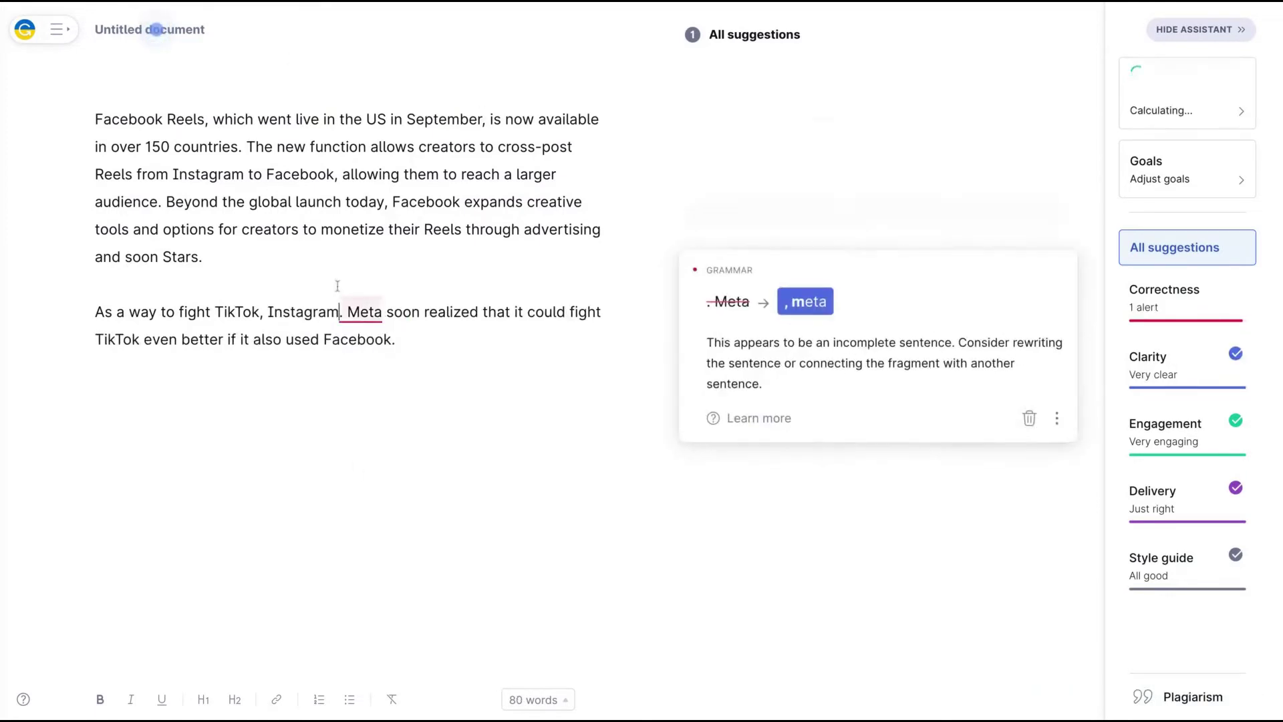
pyautogui.write('cre')
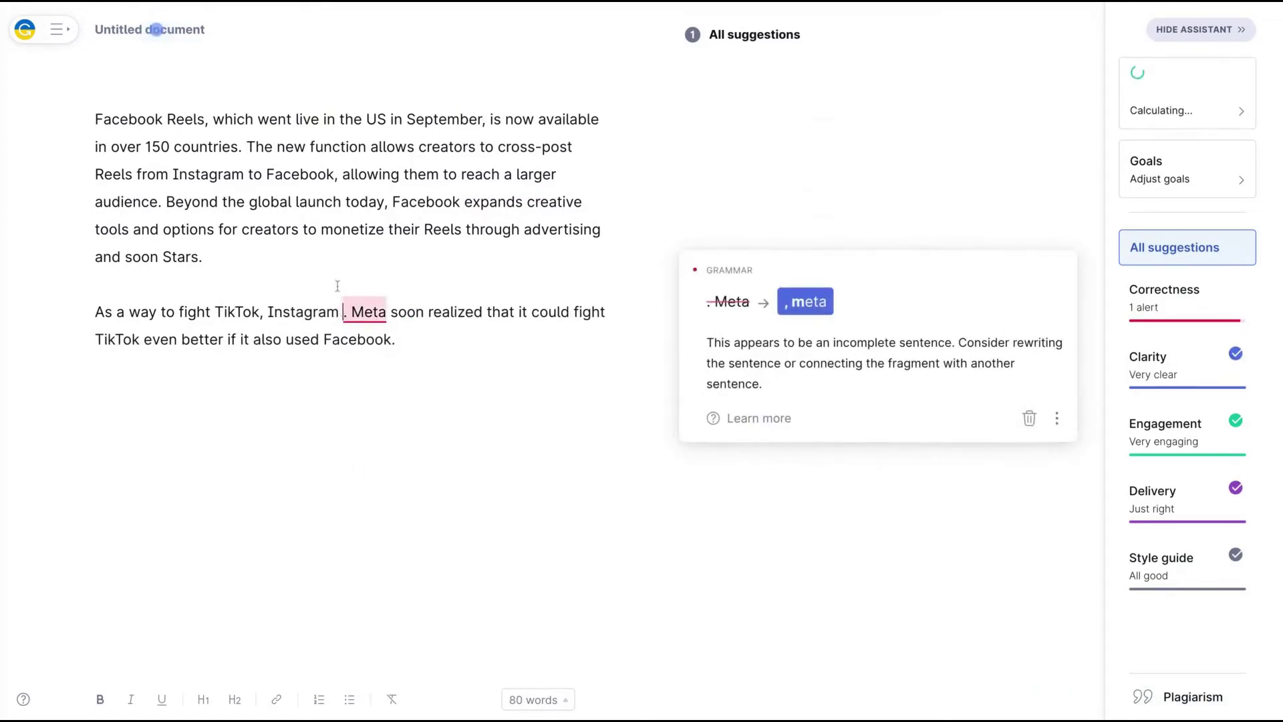
pyautogui.write('ated re')
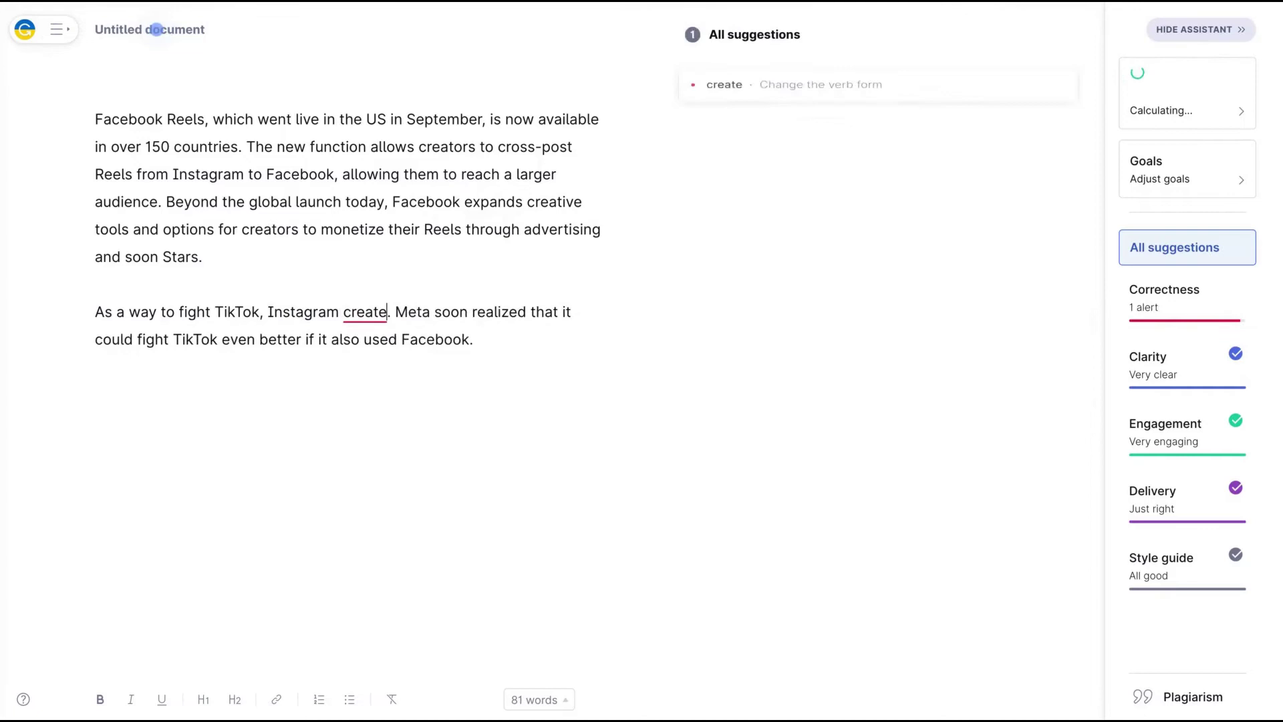
pyautogui.press('BackSpace')
pyautogui.press('BackSpace')
pyautogui.write('Reels')
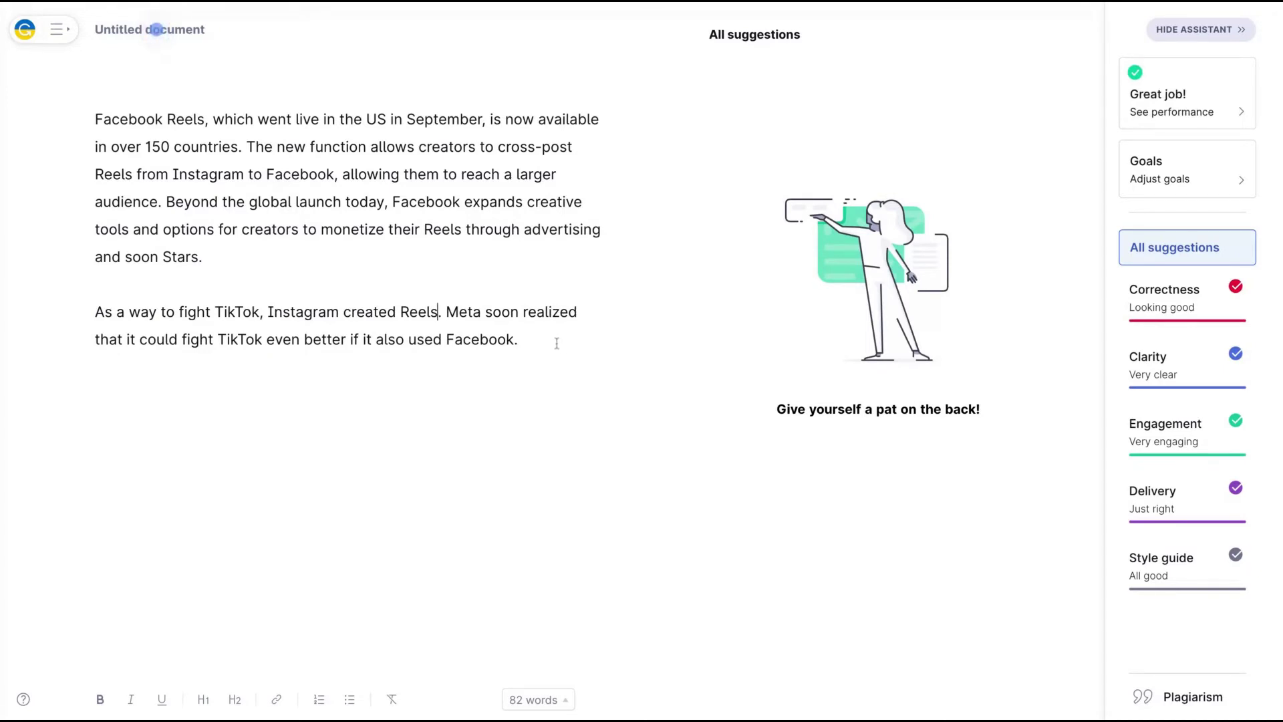
# Run Grammarly's plagiarism check, which reports 100% original, then select all the article text.
pyautogui.click(1162, 699)
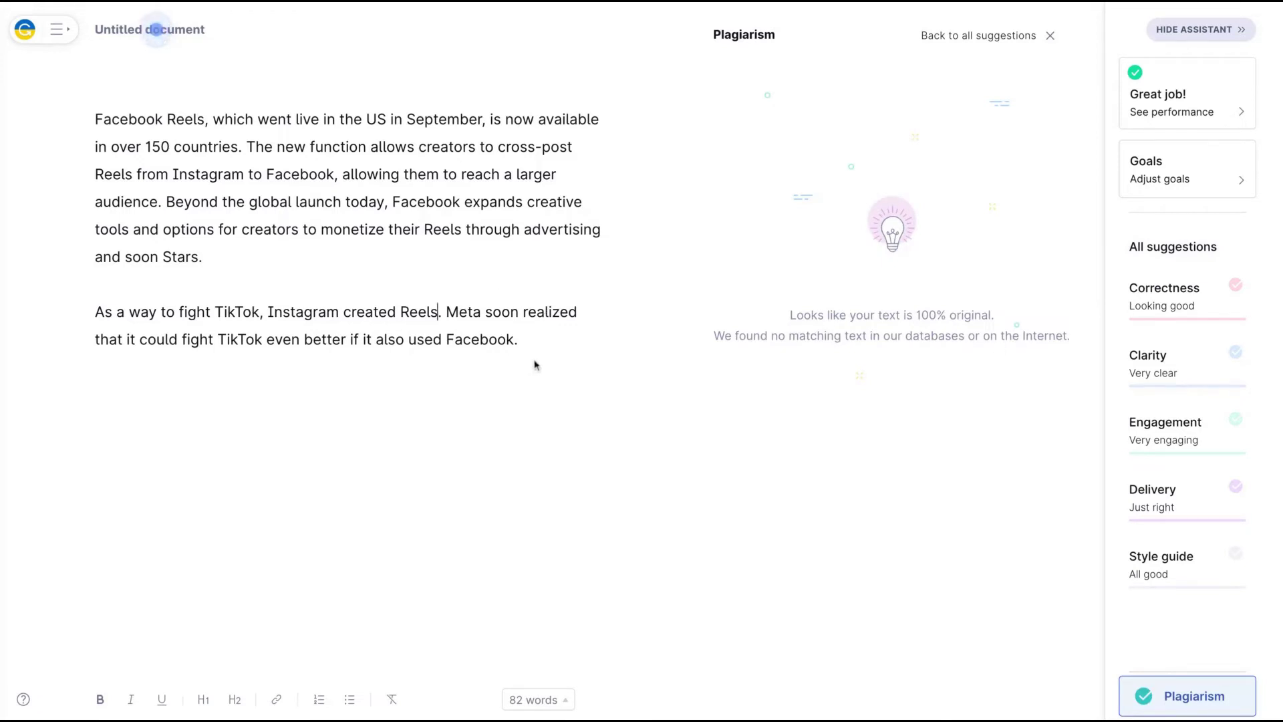
pyautogui.moveTo(535, 343); pyautogui.dragTo(95, 114)
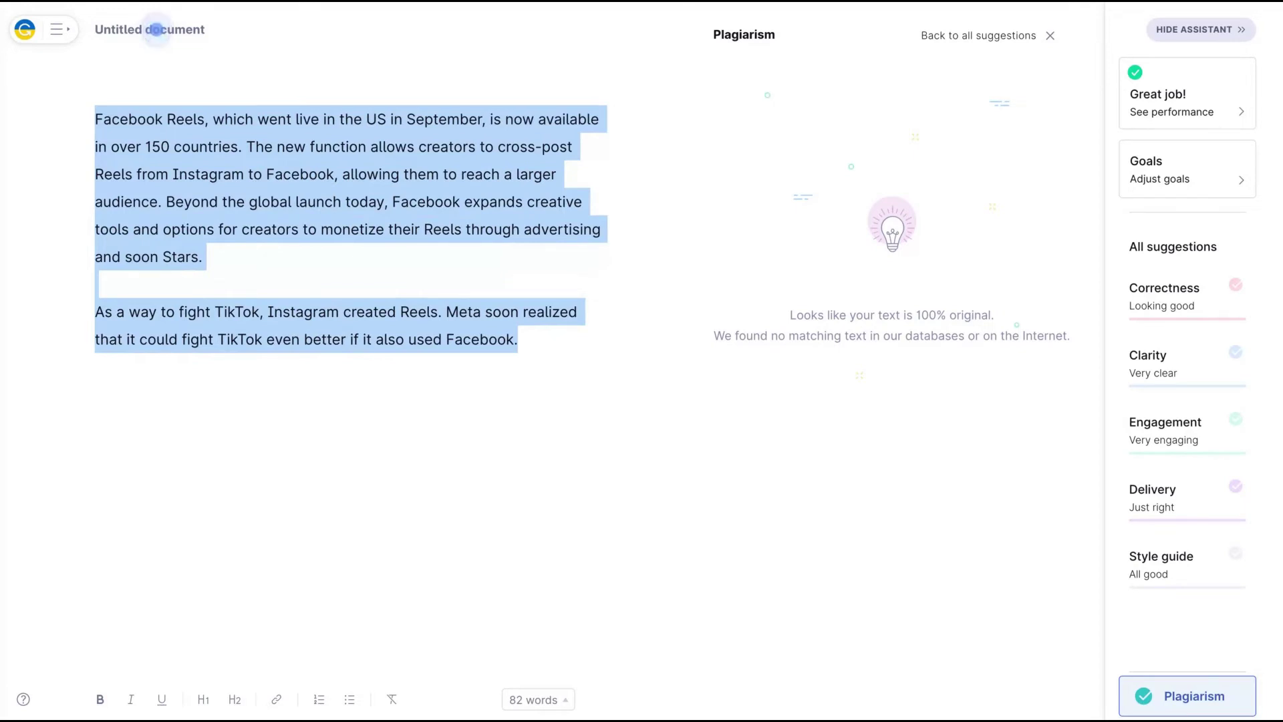
pyautogui.click(422, 5)
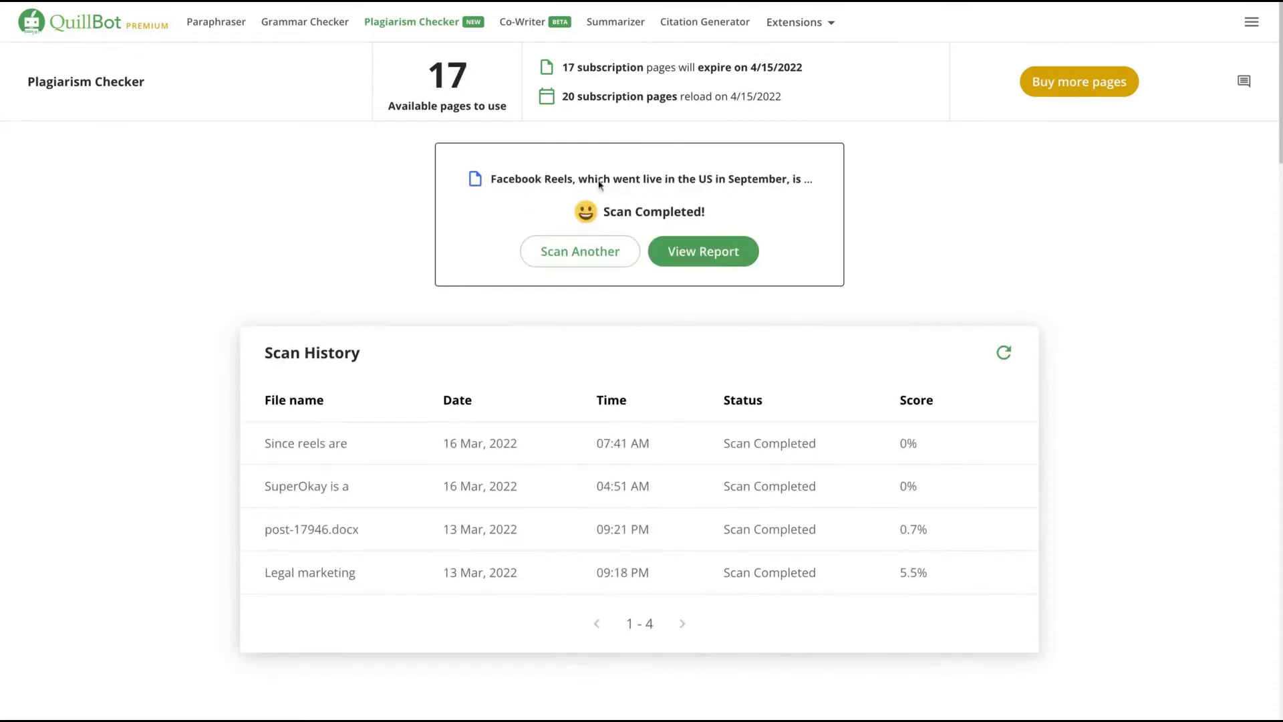
# Open the 9.8% TechCrunch match report and review the 'cross-post Reels from Instagram' and 'As a way to' matches.
pyautogui.click(695, 252)
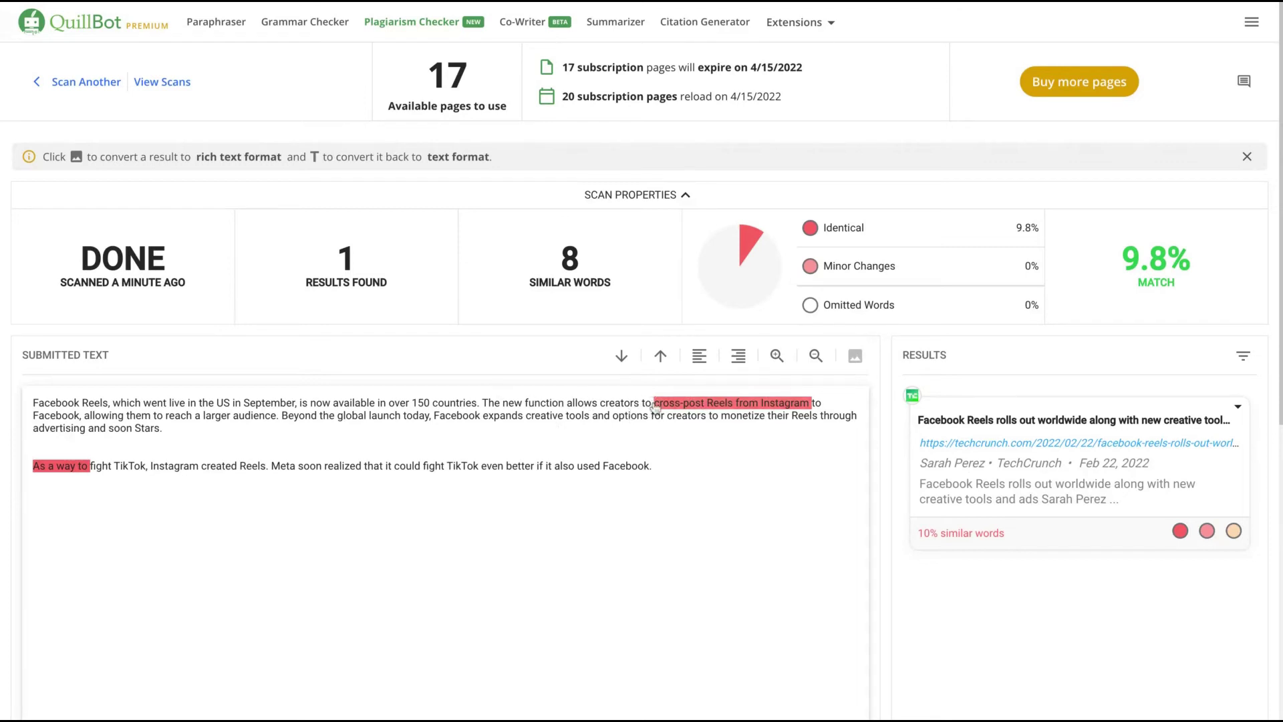
pyautogui.click(726, 405)
pyautogui.click(70, 465)
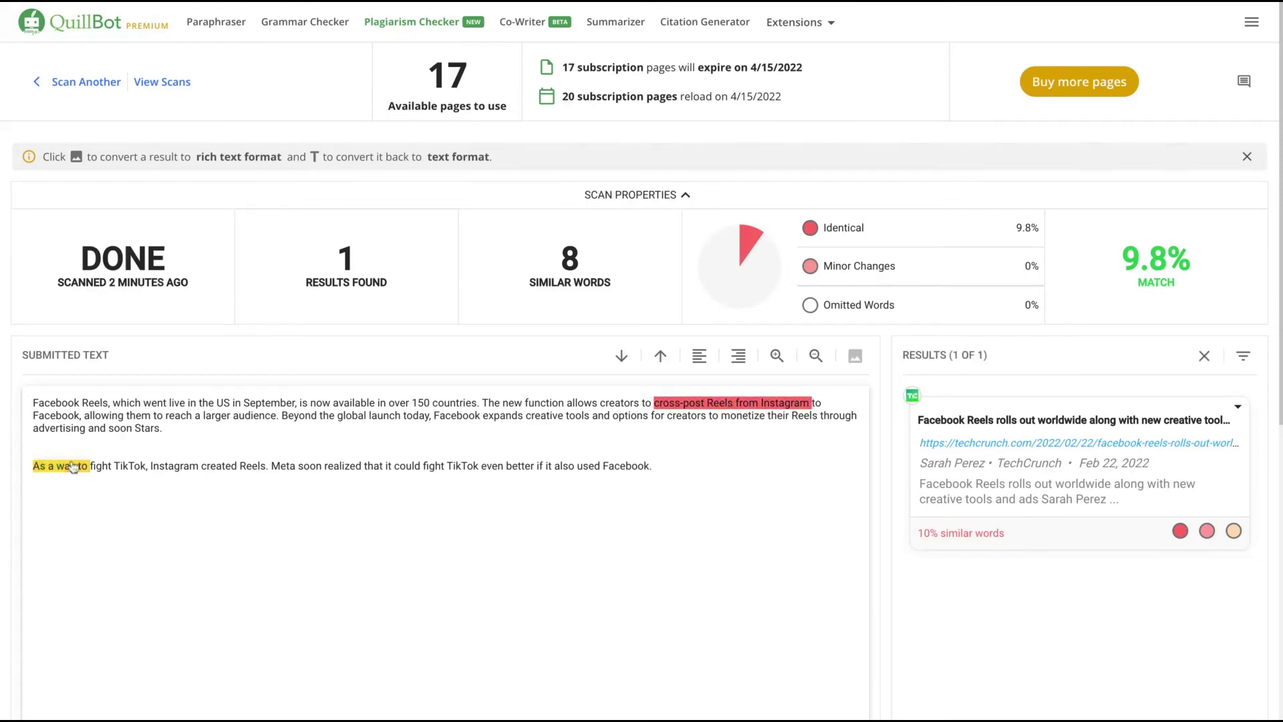
pyautogui.tripleClick(657, 471)
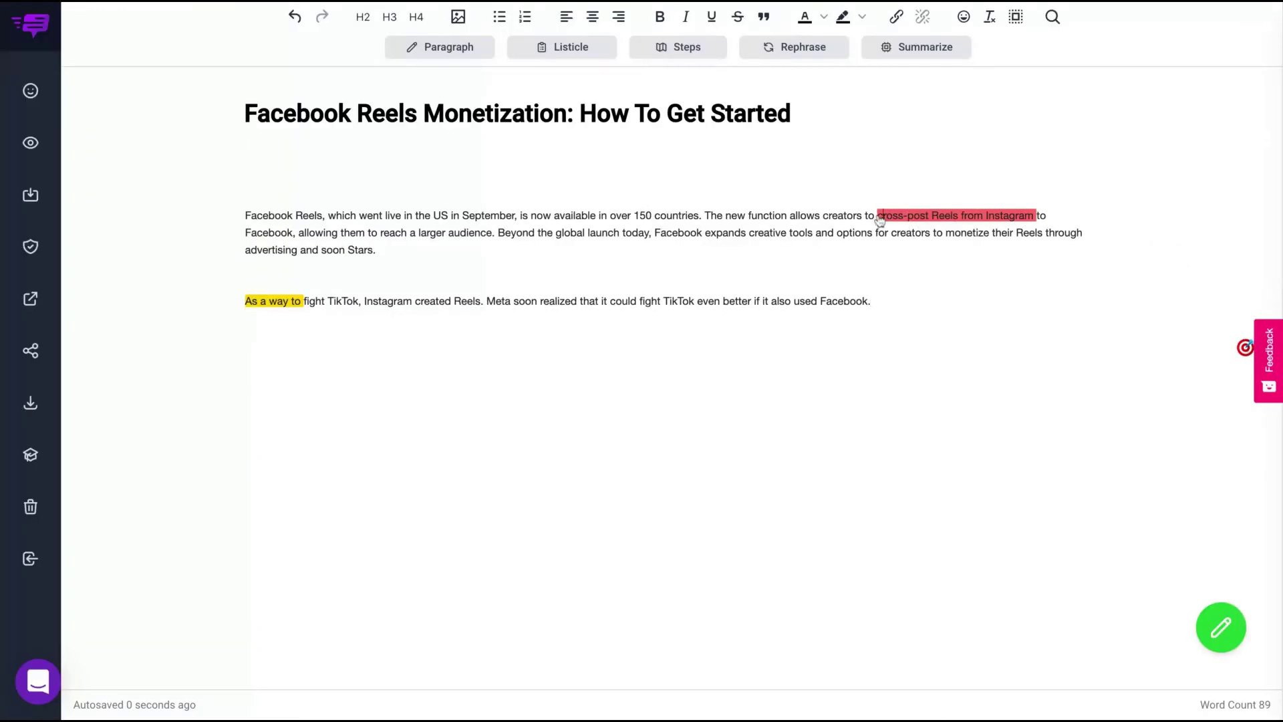
# AI-rephrase the flagged 'cross-post Reels from Instagram' and 'As a way to' phrases.
pyautogui.moveTo(892, 217); pyautogui.dragTo(1035, 218)
pyautogui.click(1036, 185)
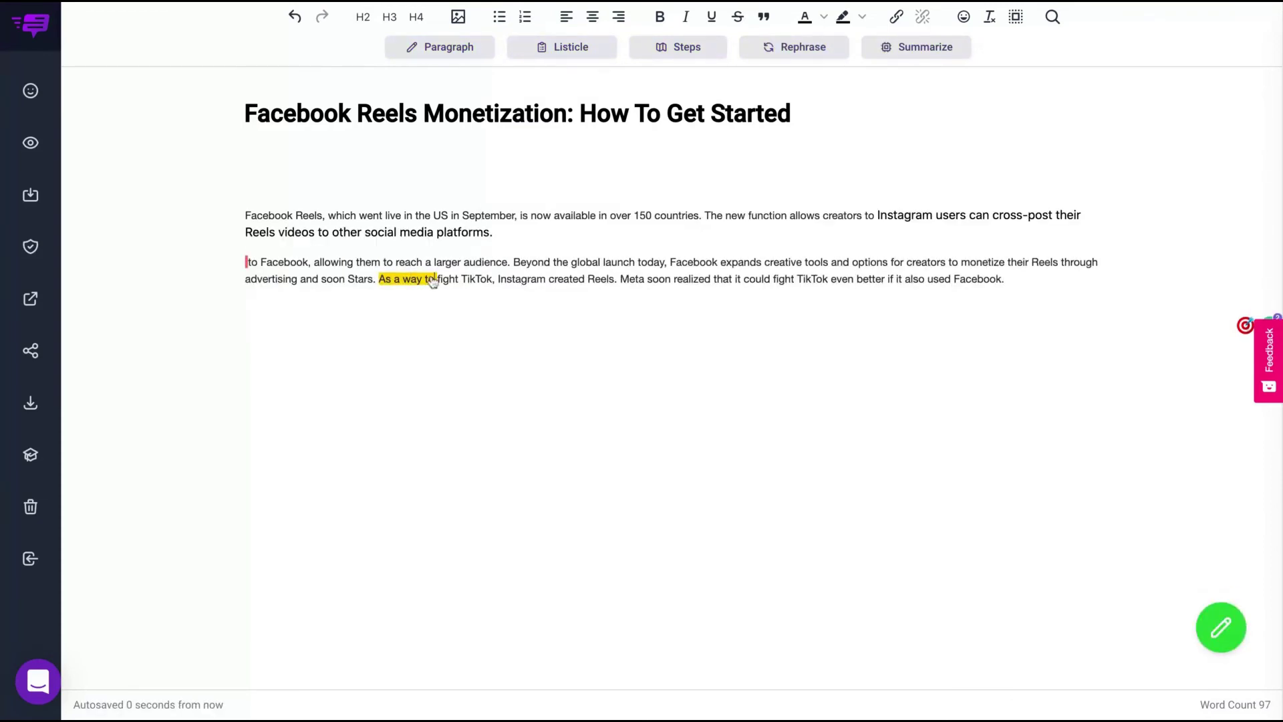
pyautogui.moveTo(432, 282); pyautogui.dragTo(431, 281)
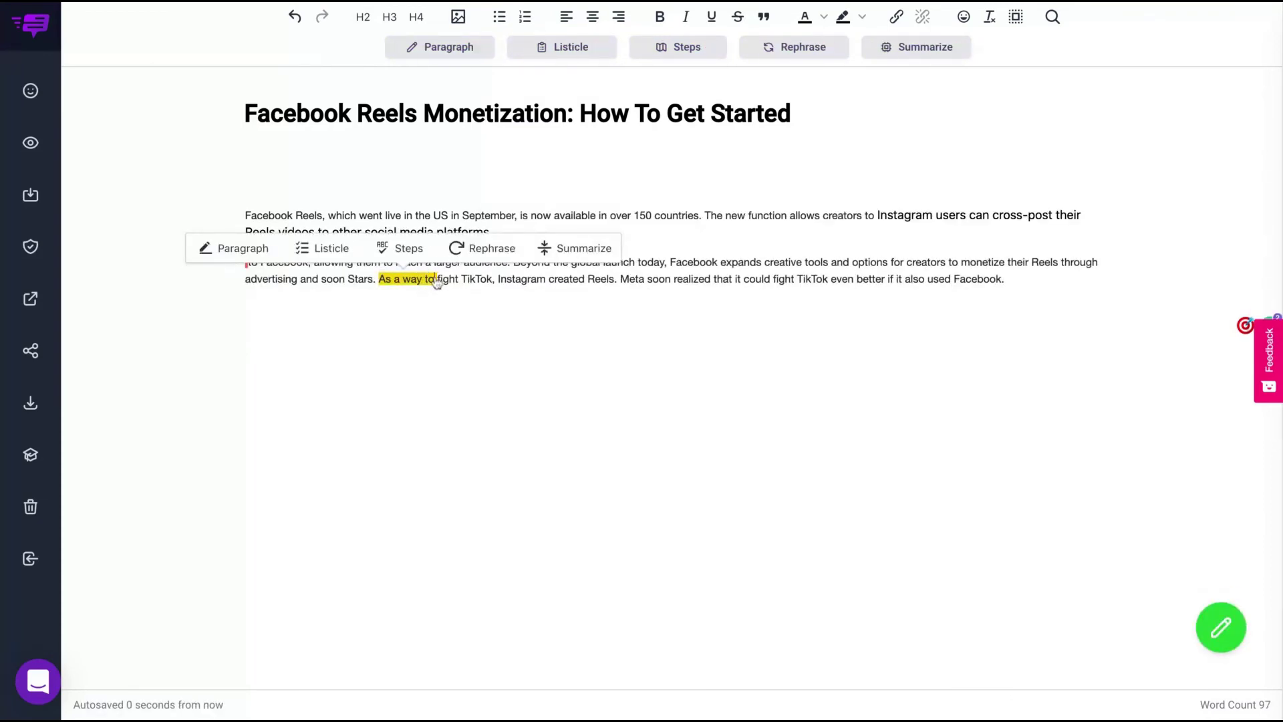
pyautogui.click(484, 247)
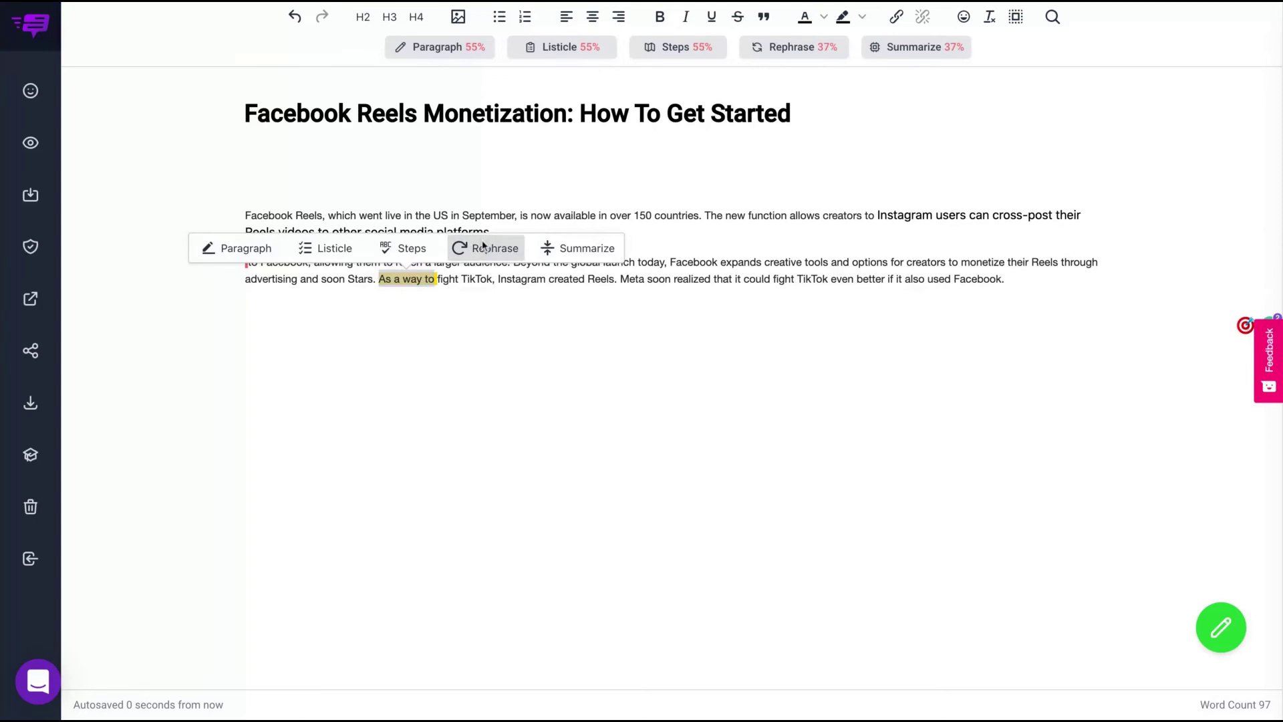
# Delete the leftover word 'fight' so it reads 'To combat TikTok', then select both paragraphs.
pyautogui.click(454, 279)
pyautogui.press('BackSpace')
pyautogui.press('BackSpace')
pyautogui.press('BackSpace')
pyautogui.press('BackSpace')
pyautogui.press('BackSpace')
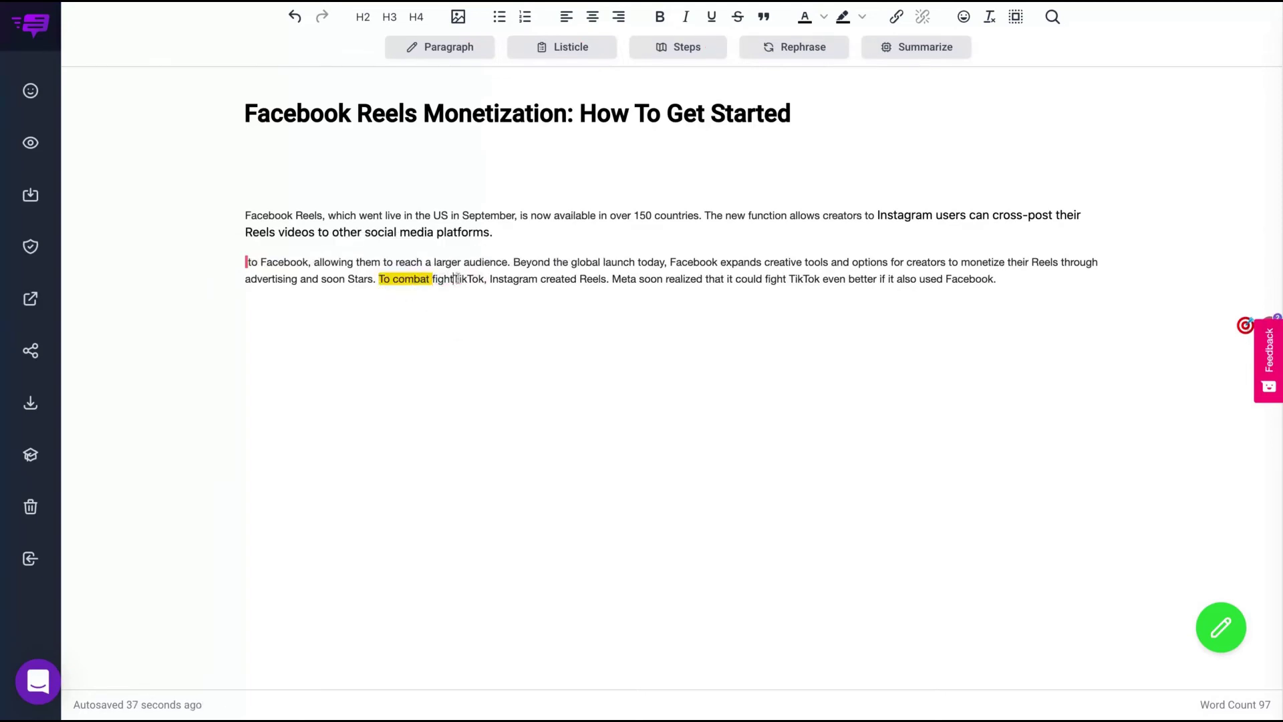
pyautogui.press('BackSpace')
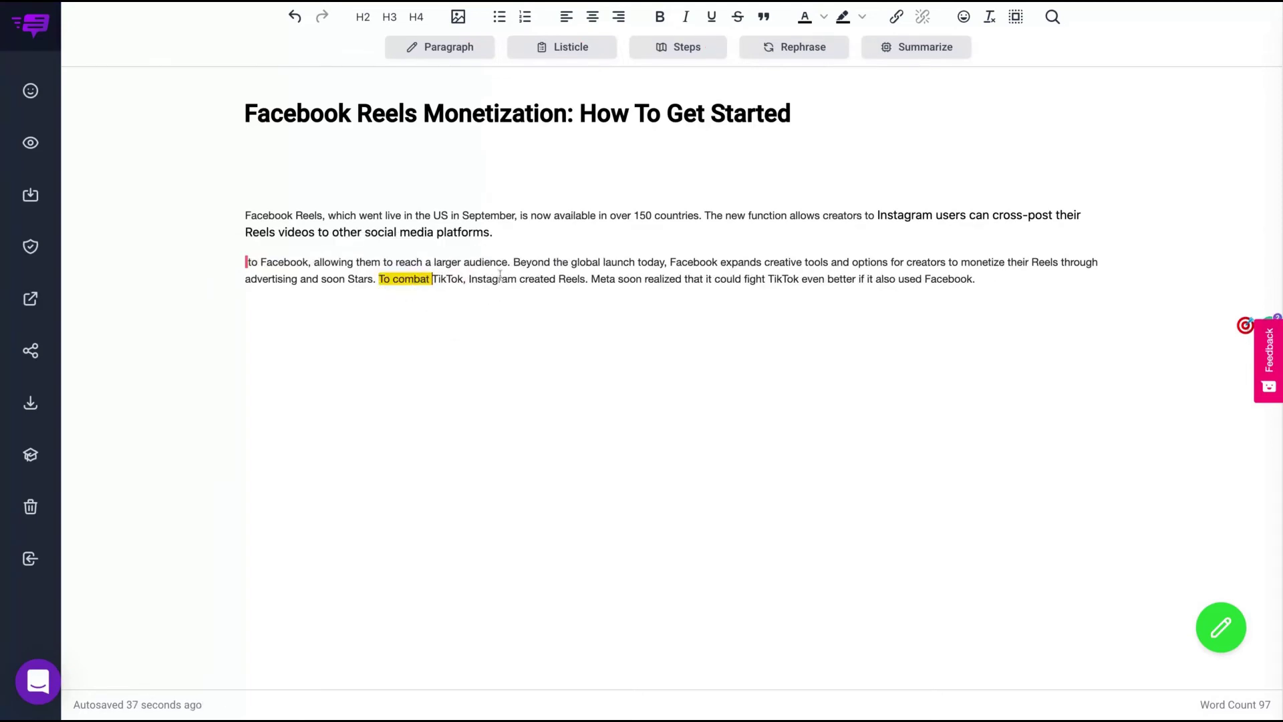
pyautogui.click(987, 281)
pyautogui.hotkey('ctrl', 'a')
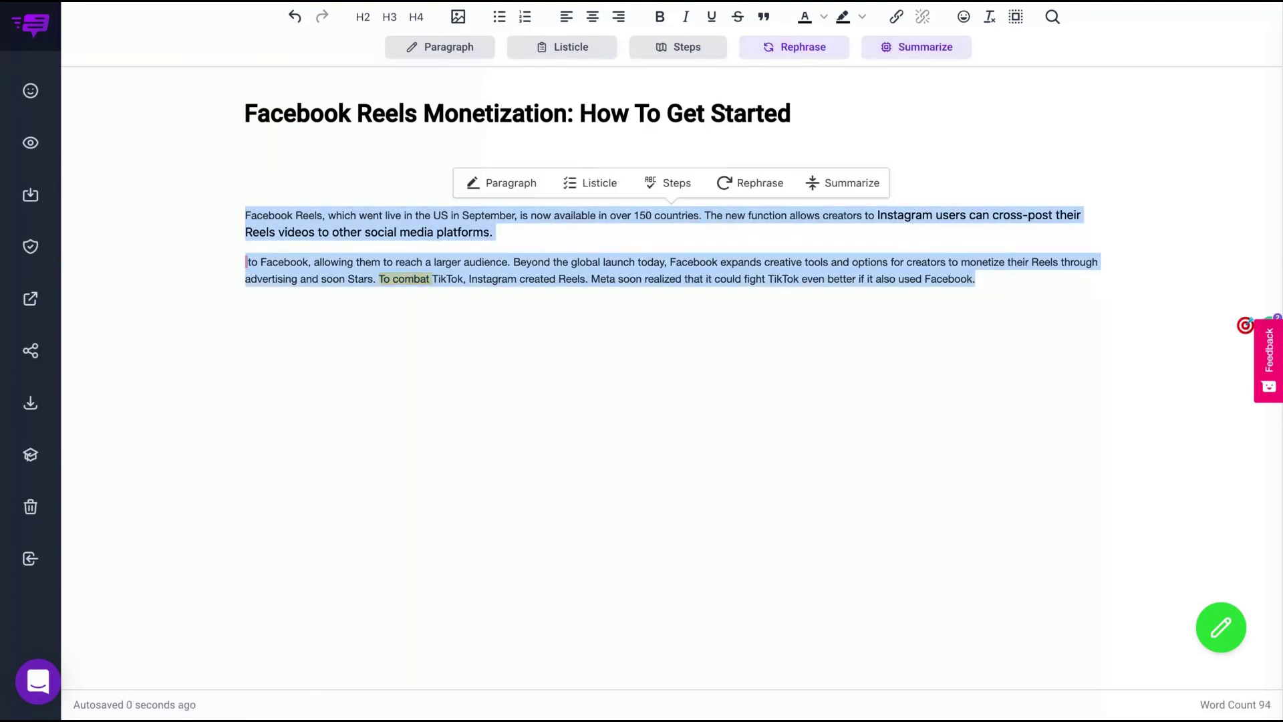
# On a new line, AI-write a paragraph about creators posting and monetizing Reels across platforms.
pyautogui.click(993, 277)
pyautogui.press('Return')
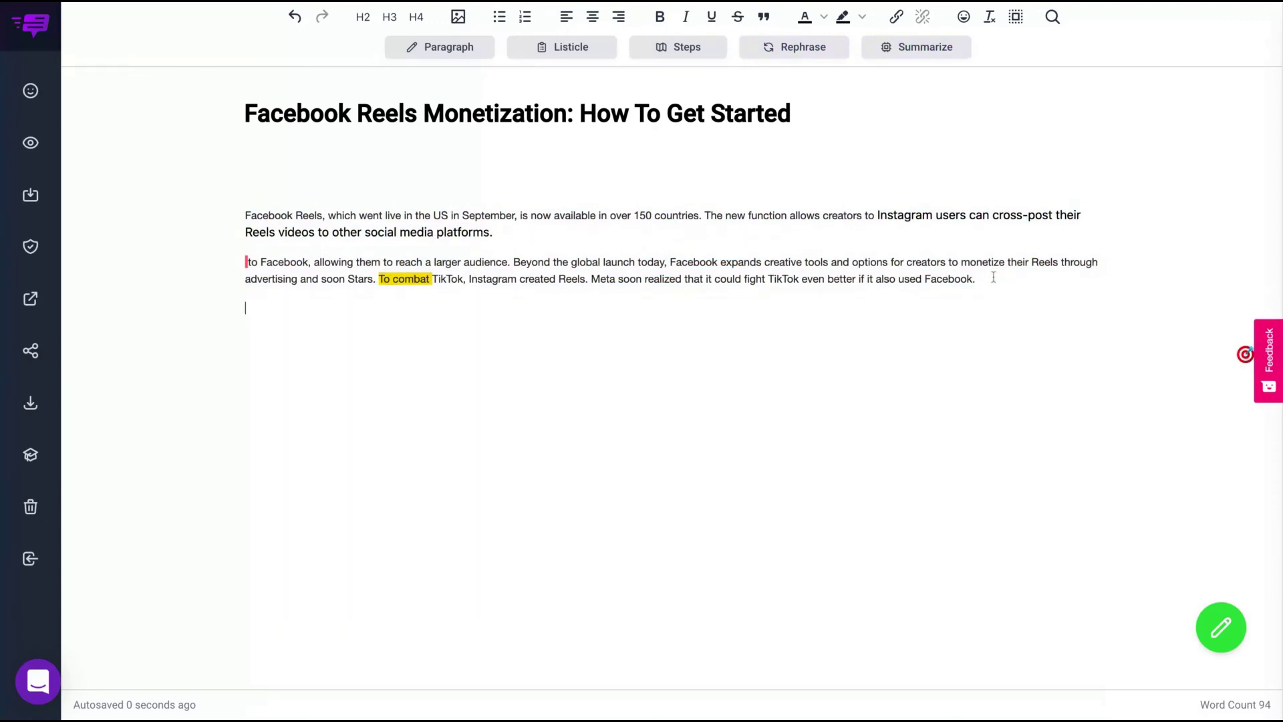
pyautogui.click(1218, 618)
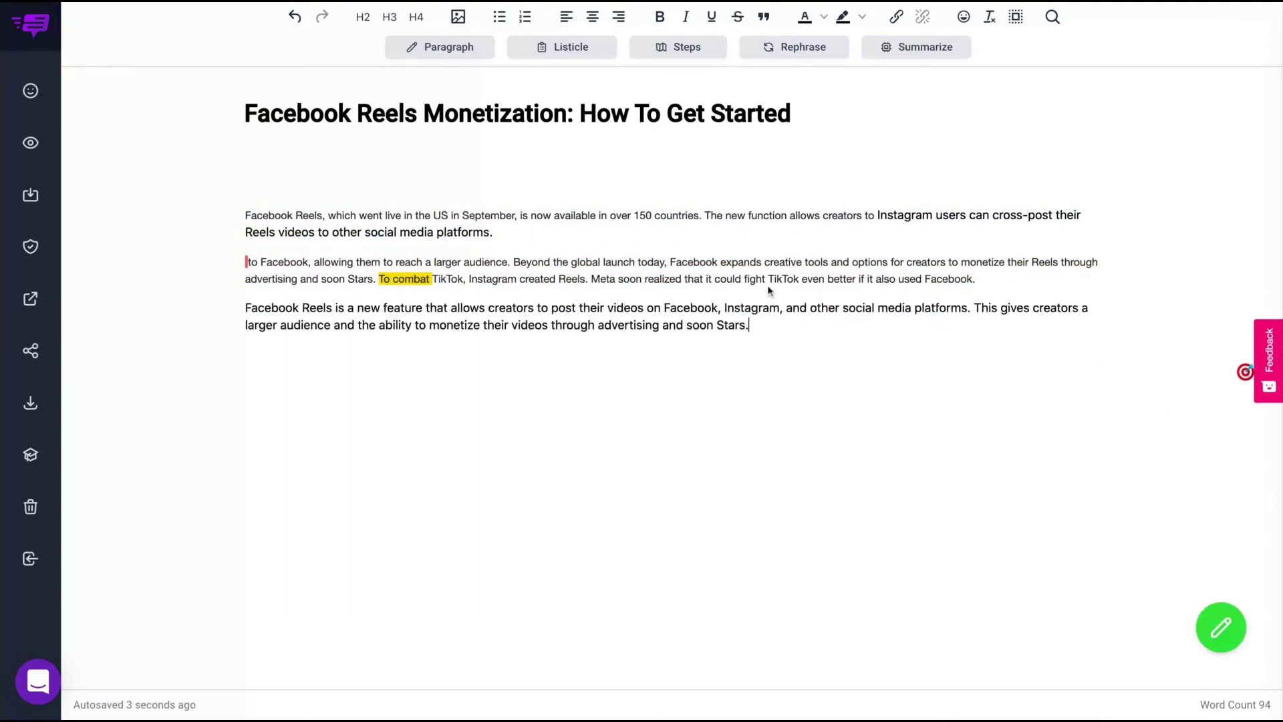